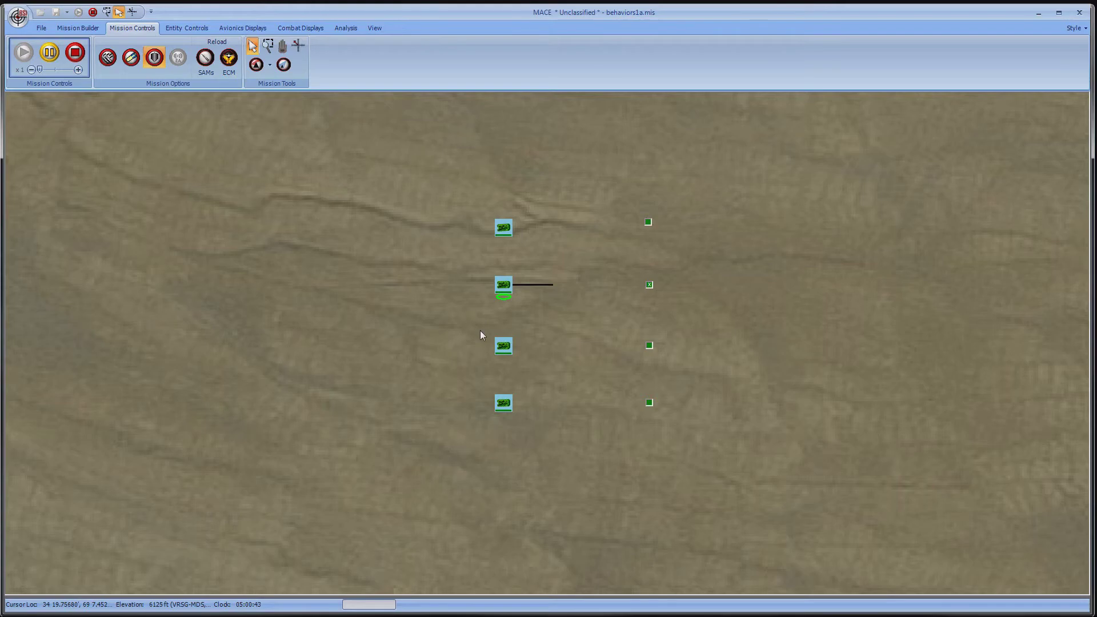
- Select the northernmost Stryker and relocate its waypoint from east of it to a point northwest of the other vehicles
{"action": "left_click_drag", "start_coordinate": [463, 326], "coordinate": [598, 440]}
{"action": "left_click", "coordinate": [506, 406]}
{"action": "key", "text": "Tab"}
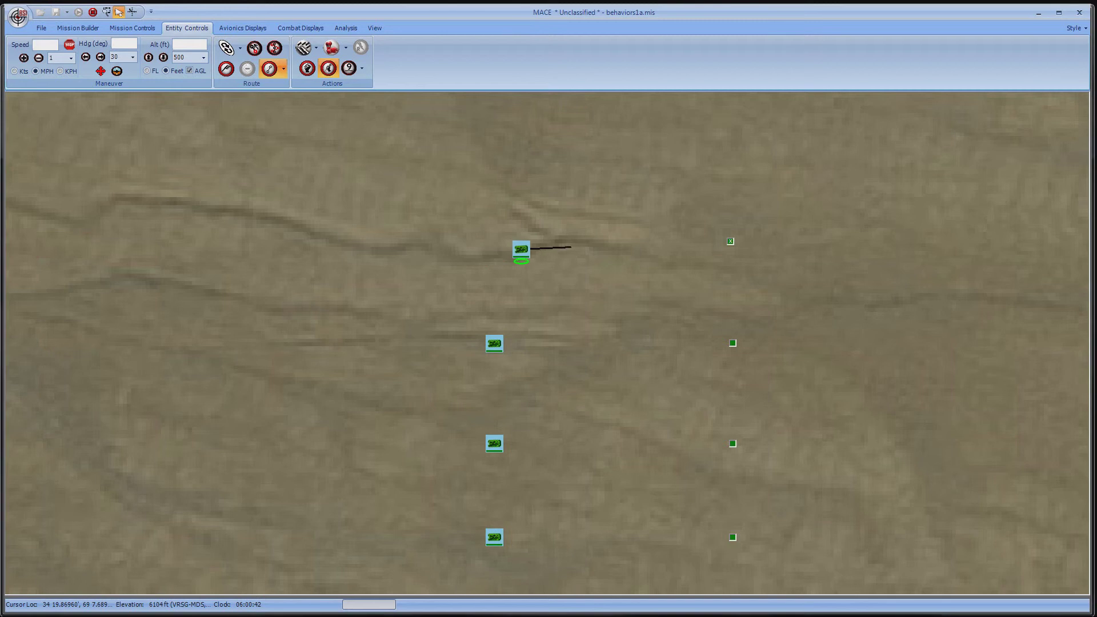
{"action": "left_click_drag", "start_coordinate": [732, 247], "coordinate": [708, 195]}
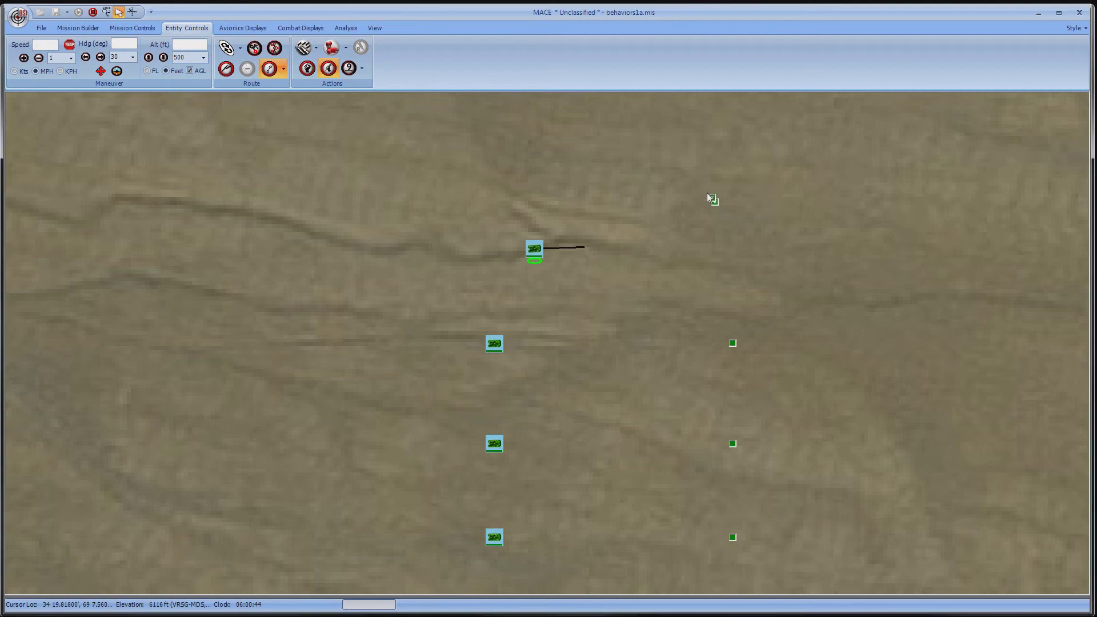
{"action": "left_click_drag", "start_coordinate": [327, 221], "coordinate": [321, 220]}
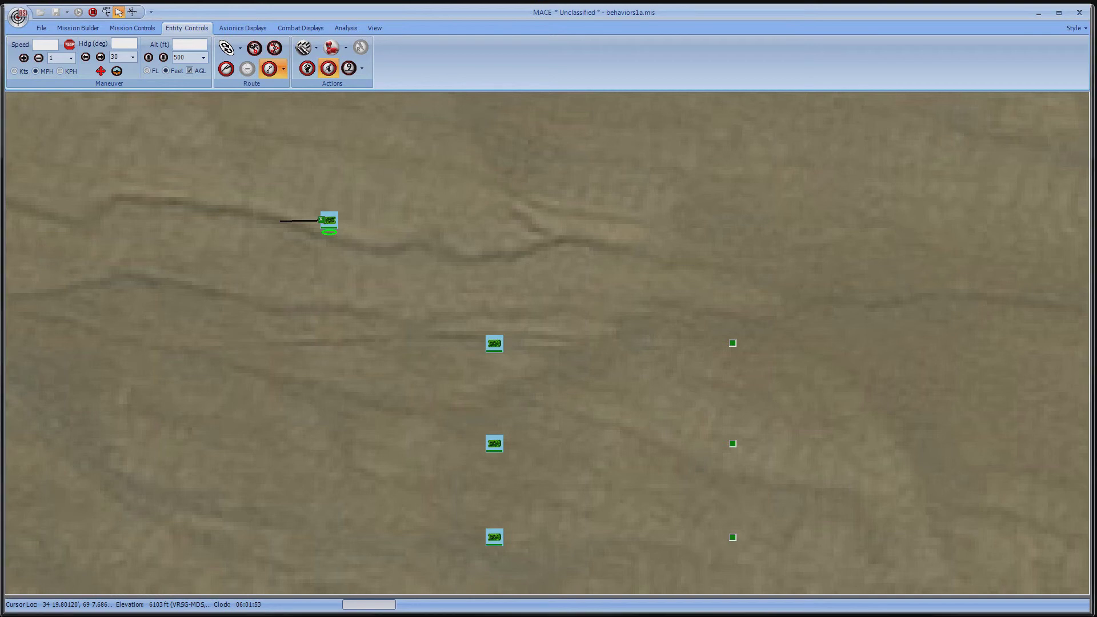
- Add a waypoint after Stryker_1's existing waypoint, placing it due east to form a long east-west route leg
{"action": "right_click", "coordinate": [320, 218]}
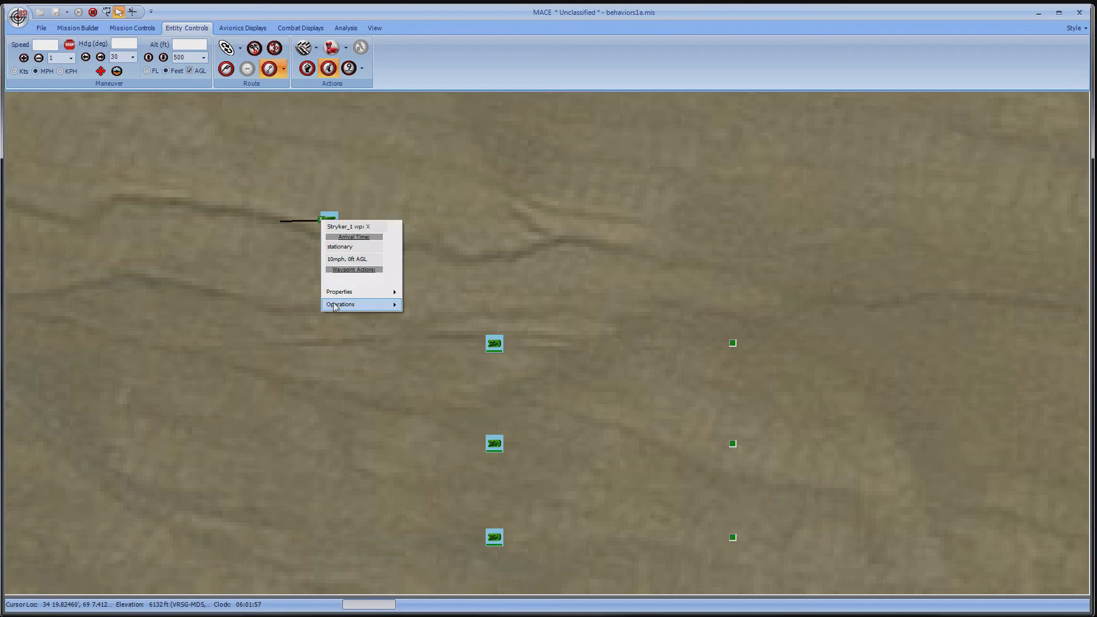
{"action": "mouse_move", "coordinate": [335, 306]}
{"action": "left_click", "coordinate": [440, 306]}
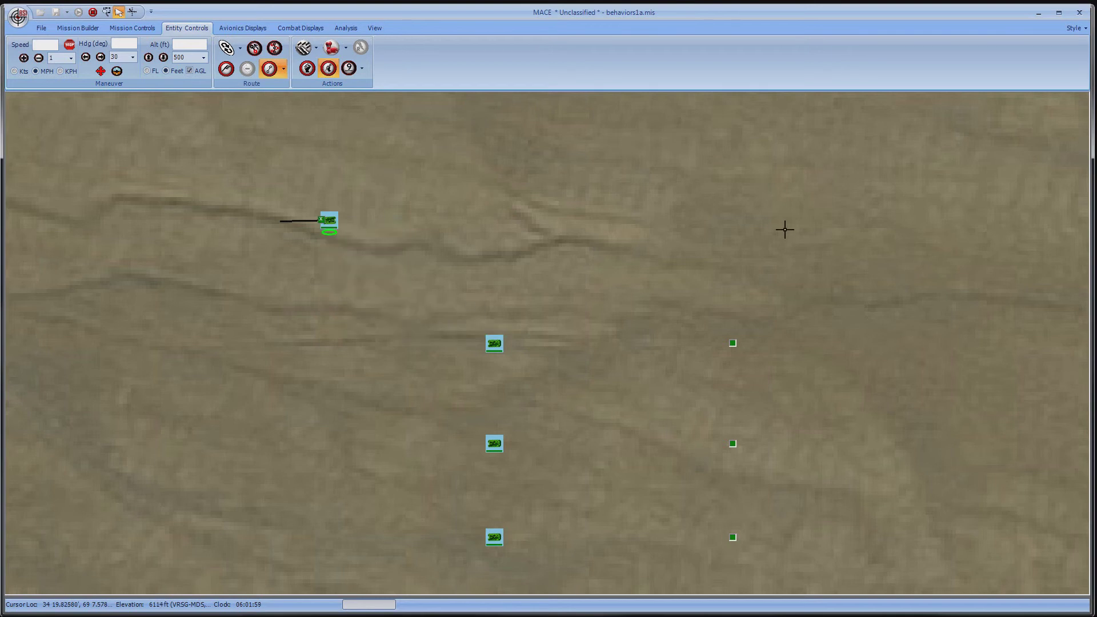
{"action": "left_click", "coordinate": [736, 216]}
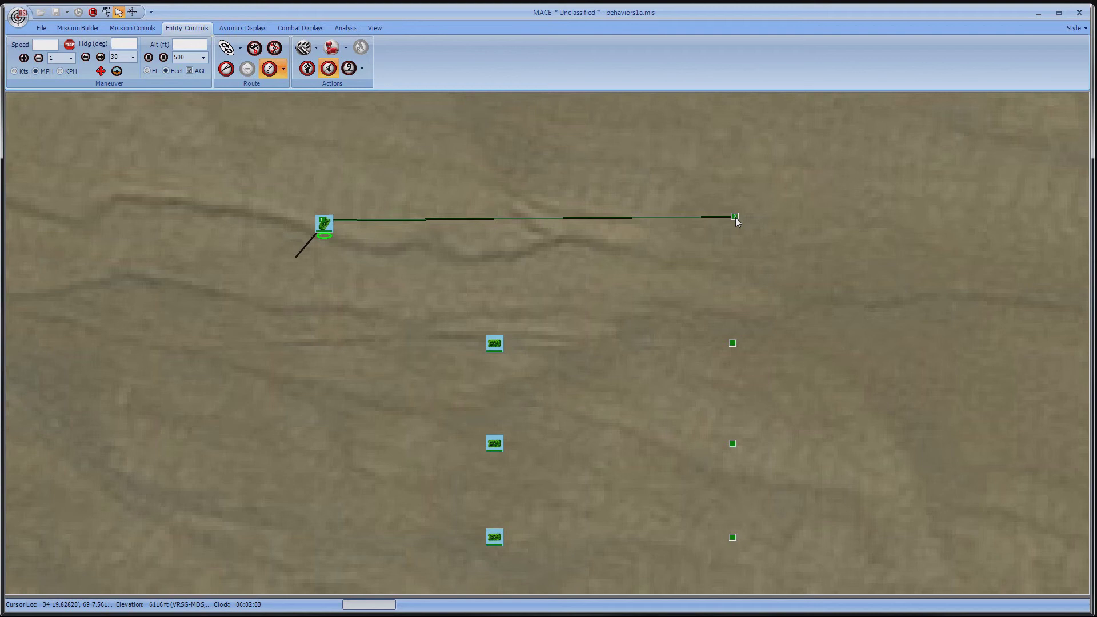
- Append three more waypoints to Stryker_1's route, running northwest and west from its eastern end
{"action": "left_click", "coordinate": [75, 28]}
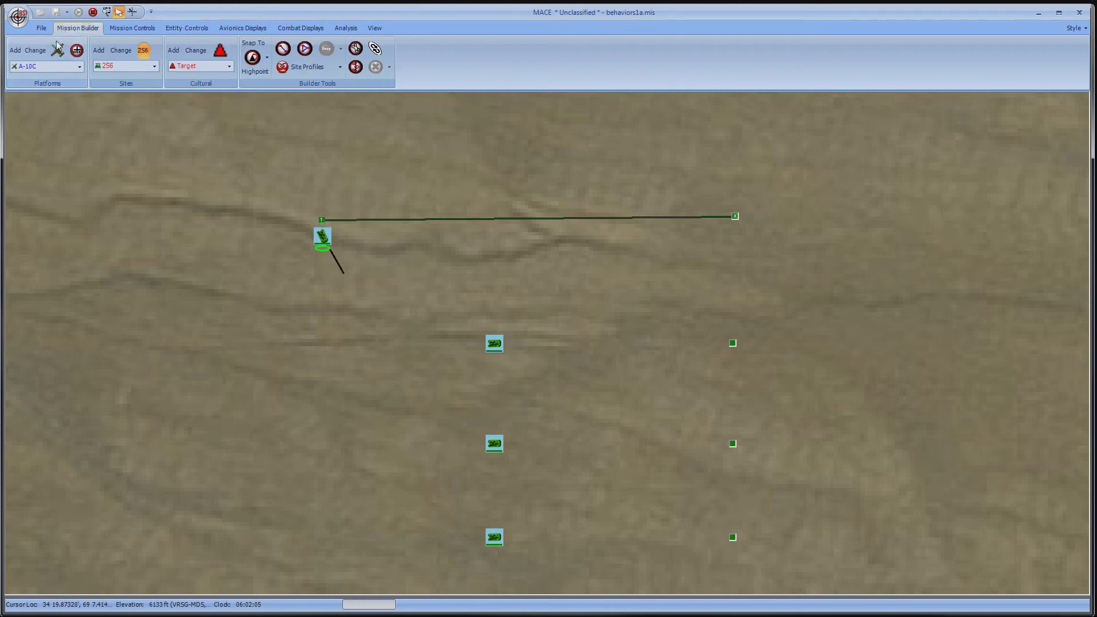
{"action": "left_click", "coordinate": [74, 51]}
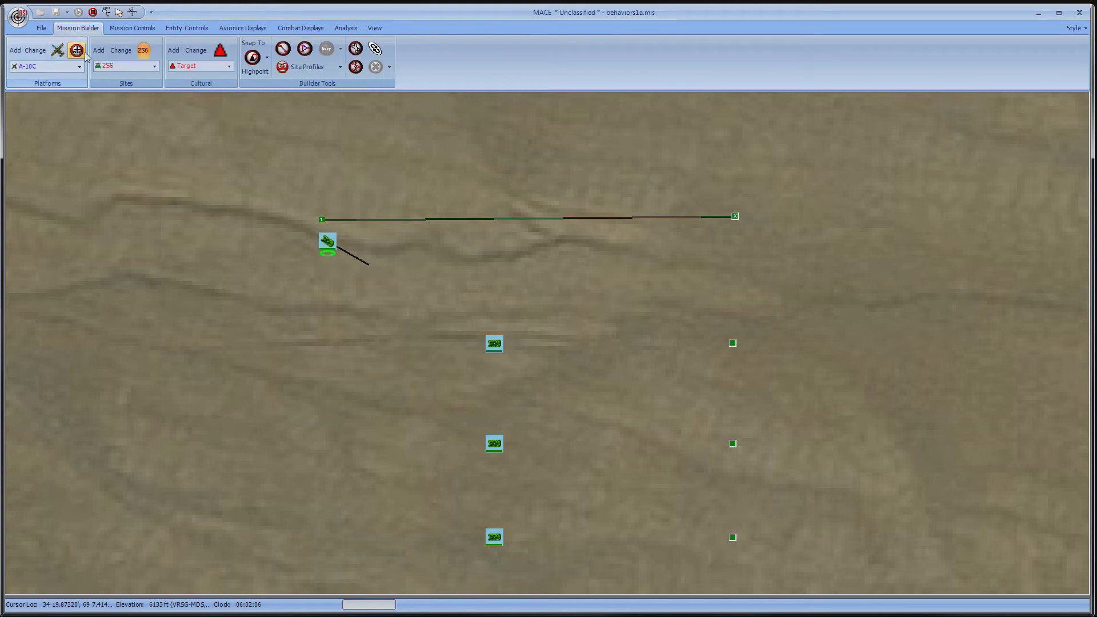
{"action": "left_click", "coordinate": [685, 167]}
{"action": "left_click", "coordinate": [576, 163]}
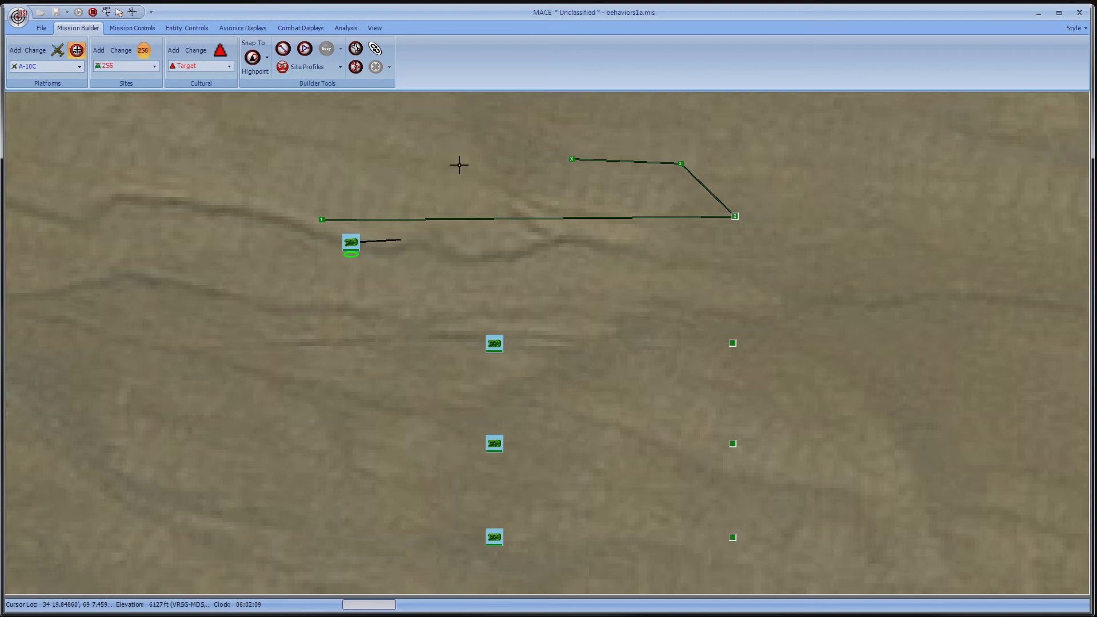
{"action": "left_click", "coordinate": [459, 166]}
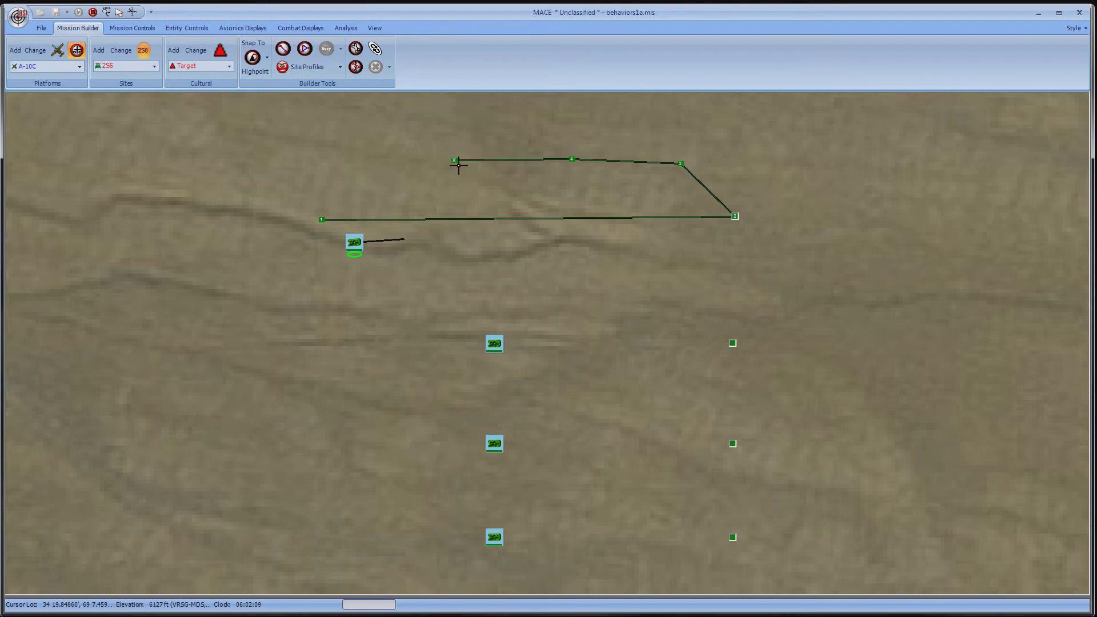
{"action": "left_click", "coordinate": [187, 28]}
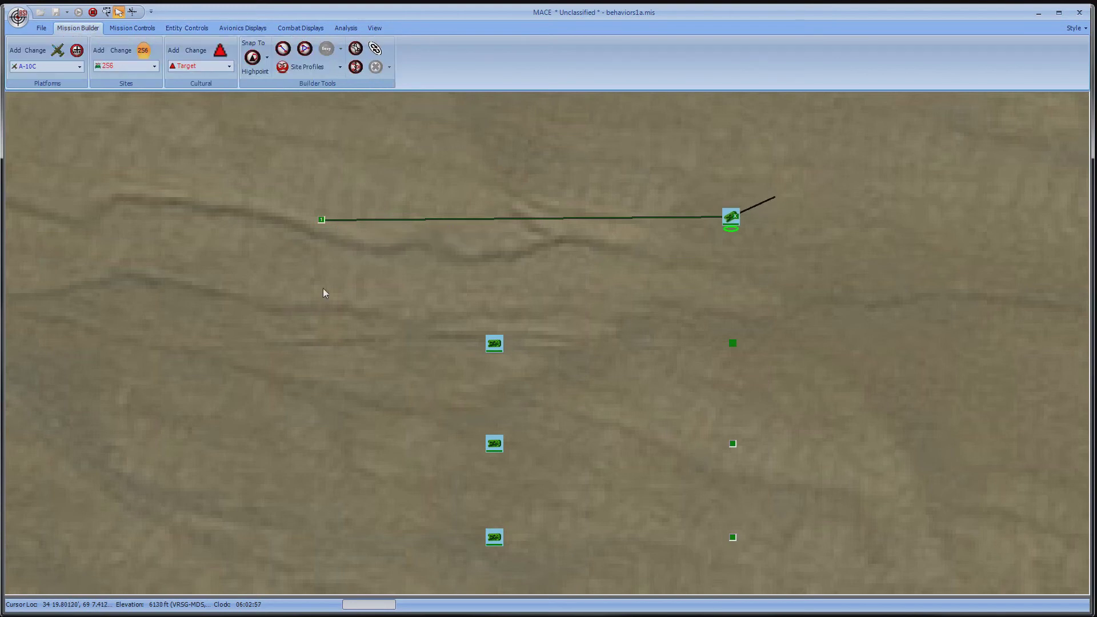
- Set the leg speed of Stryker_1's waypoint 1 to 40 mph
{"action": "right_click", "coordinate": [322, 222]}
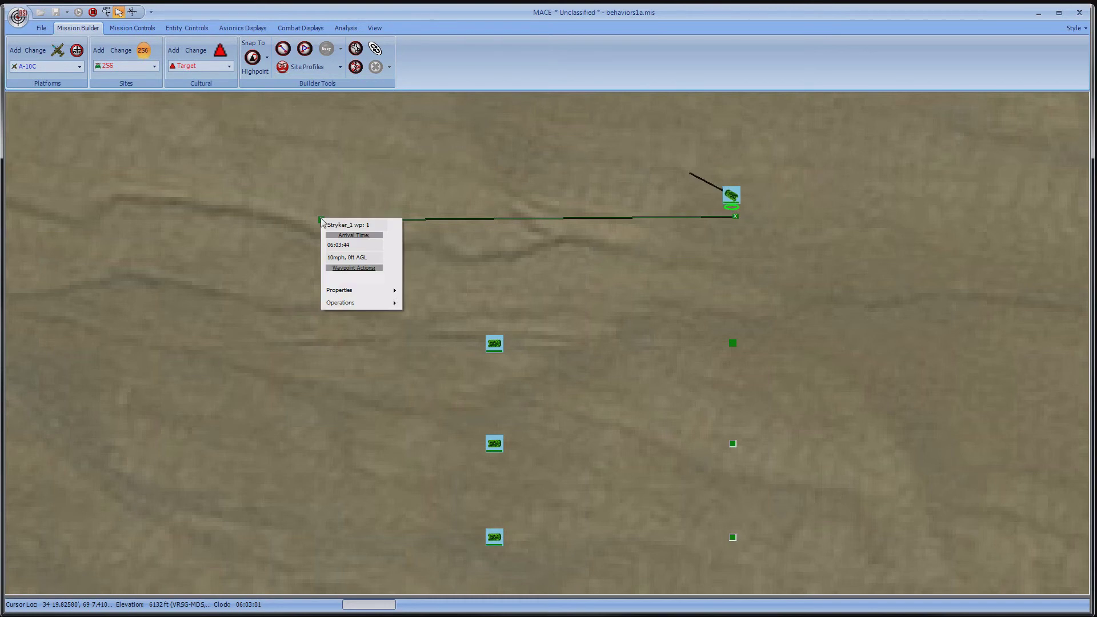
{"action": "mouse_move", "coordinate": [360, 298]}
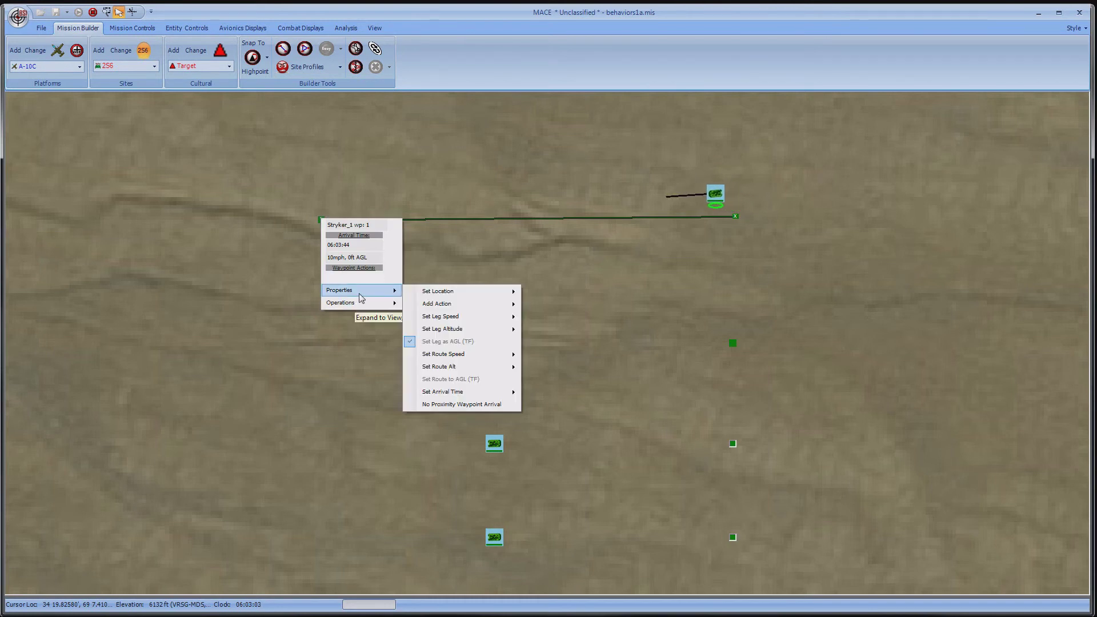
{"action": "mouse_move", "coordinate": [503, 316]}
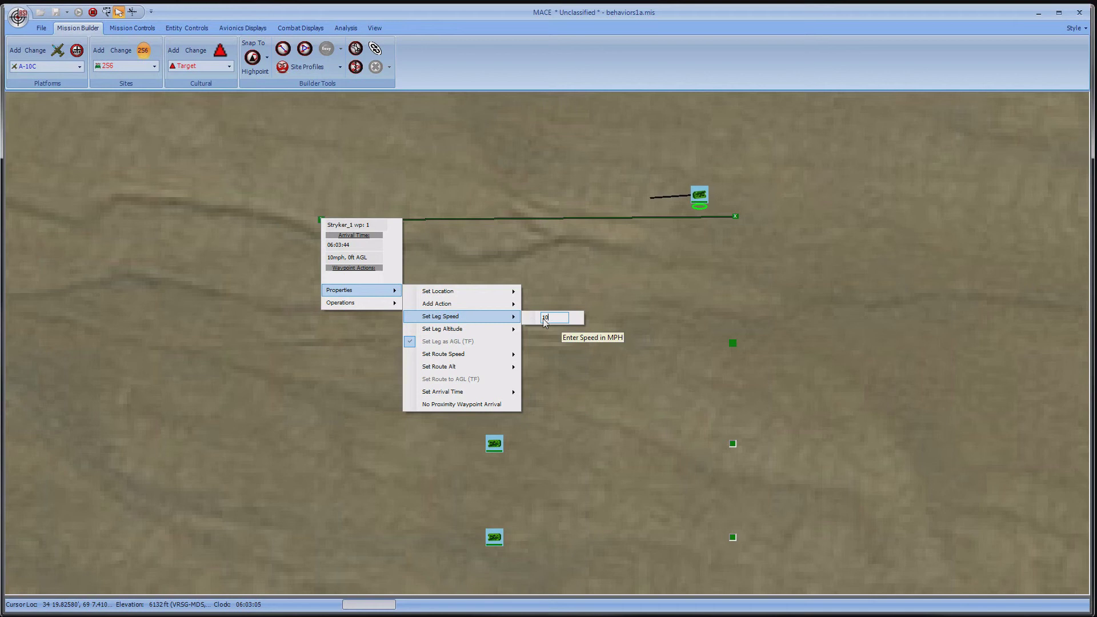
{"action": "key", "text": "Return"}
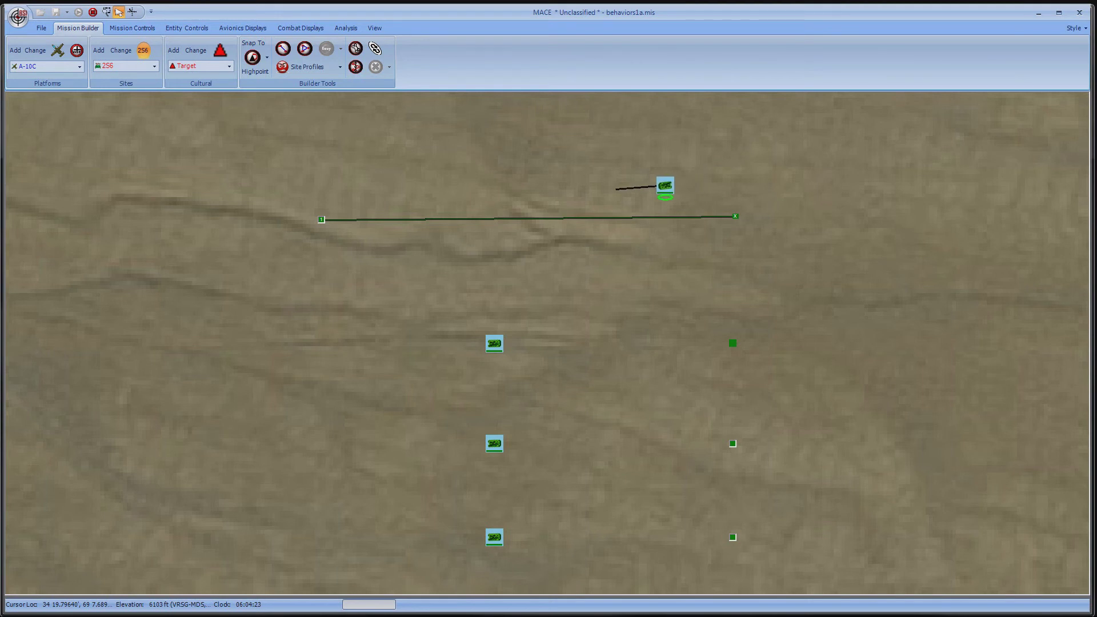
- Set the speed of Stryker_1's entire route to 30 mph from waypoint 1's properties
{"action": "right_click", "coordinate": [321, 219]}
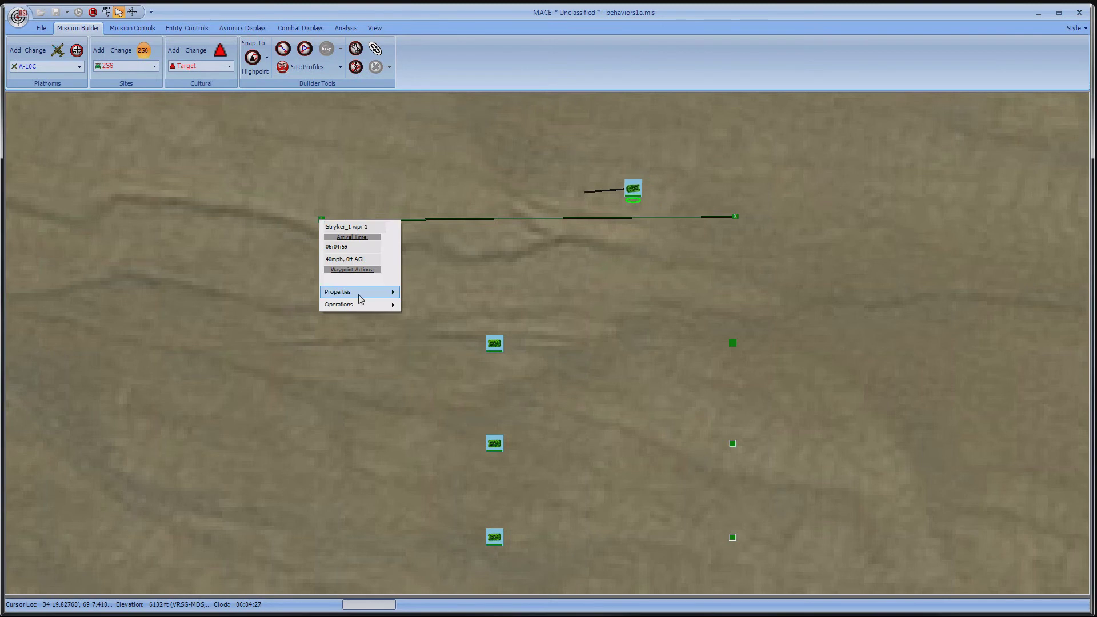
{"action": "mouse_move", "coordinate": [360, 292]}
{"action": "mouse_move", "coordinate": [464, 321]}
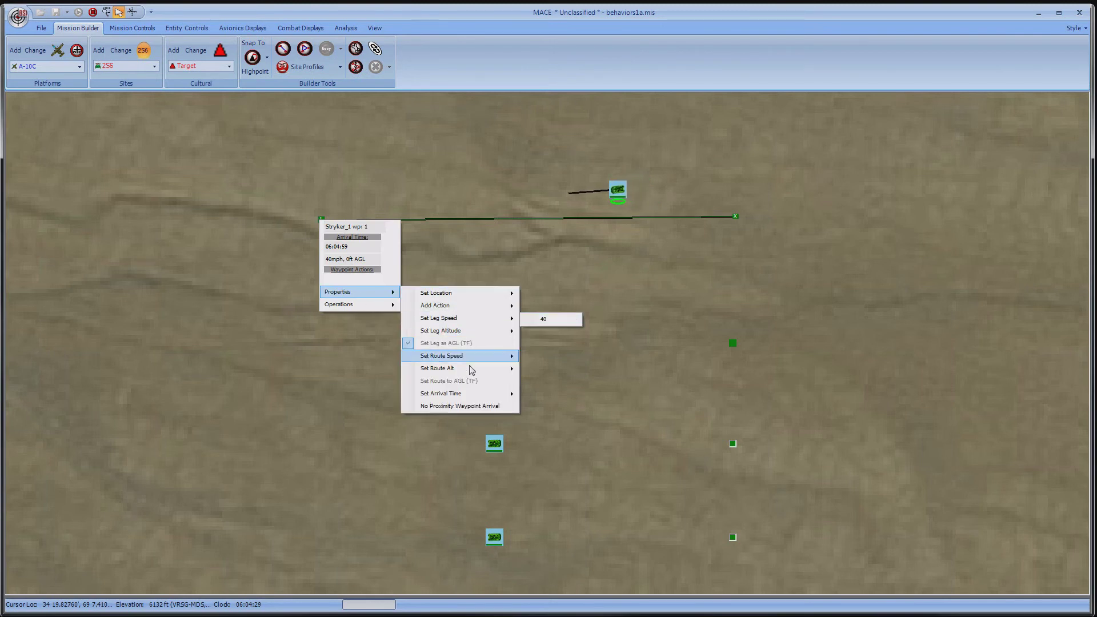
{"action": "mouse_move", "coordinate": [475, 356]}
{"action": "left_click_drag", "start_coordinate": [554, 363], "coordinate": [529, 361]}
{"action": "key", "text": "Return"}
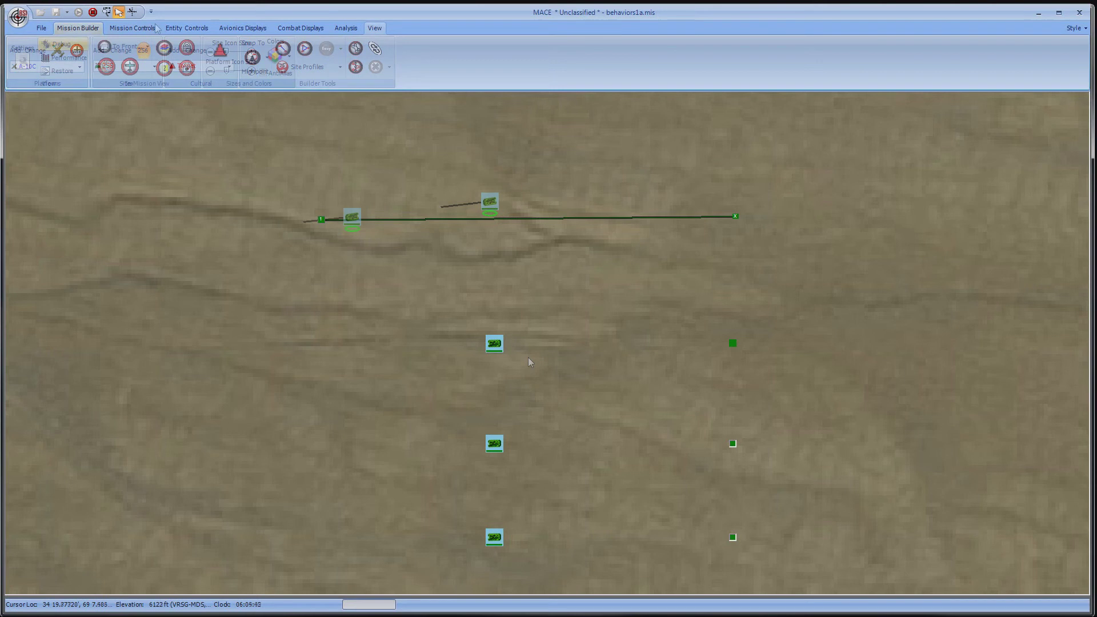
- Open the Platform Status window and move it to the open map area east of the route
{"action": "left_click", "coordinate": [336, 30]}
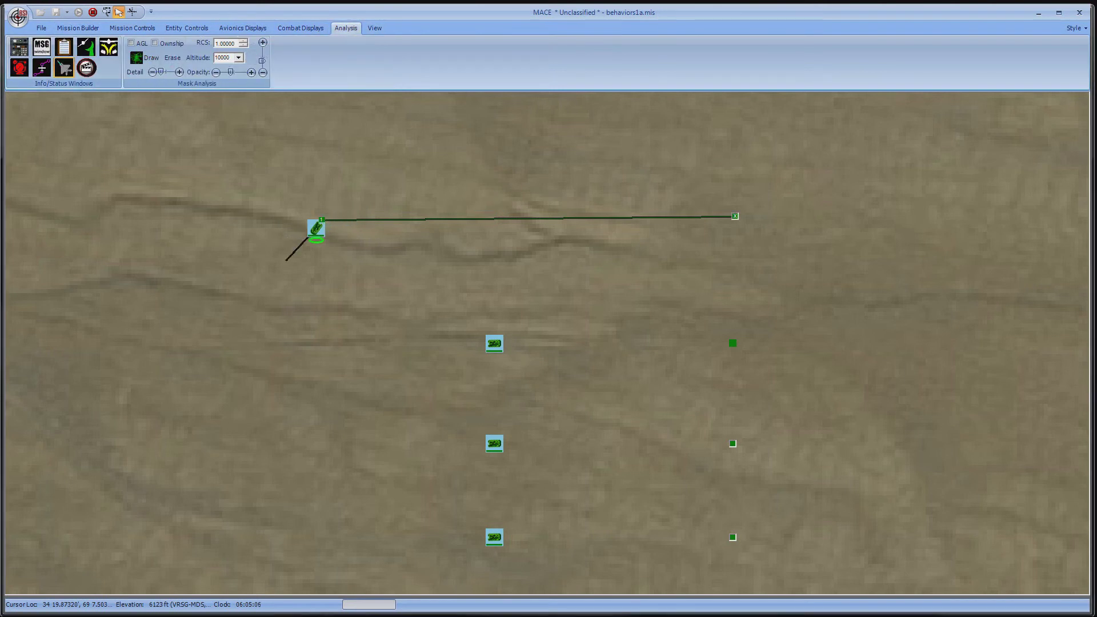
{"action": "left_click", "coordinate": [64, 67]}
{"action": "left_click_drag", "start_coordinate": [656, 91], "coordinate": [863, 168]}
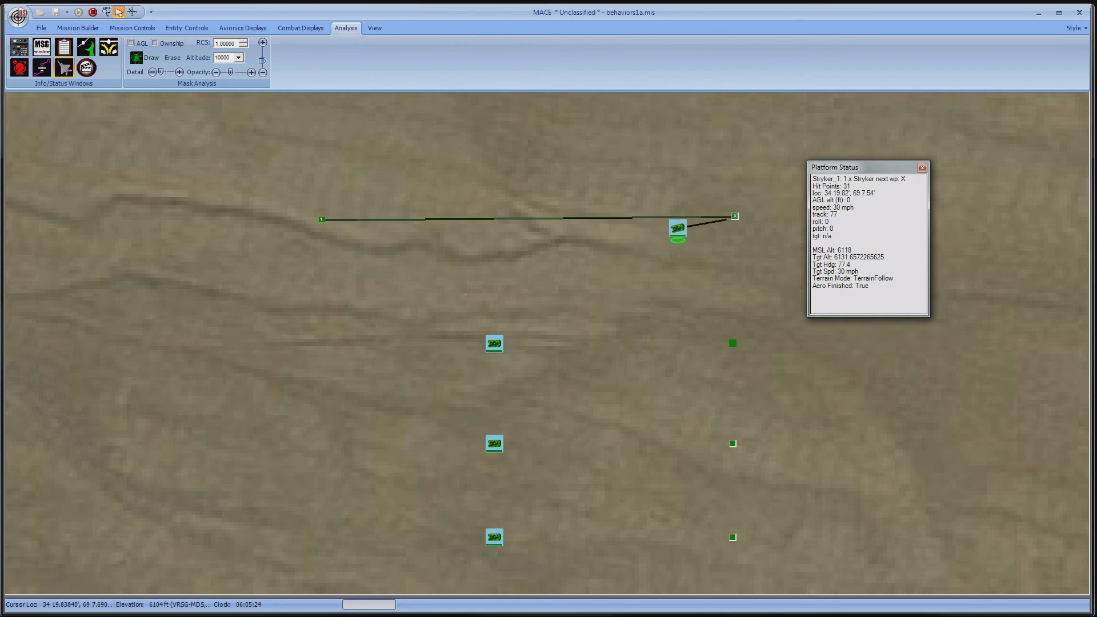
- Add a Stop action to Stryker_1's waypoint 1
{"action": "right_click", "coordinate": [322, 223]}
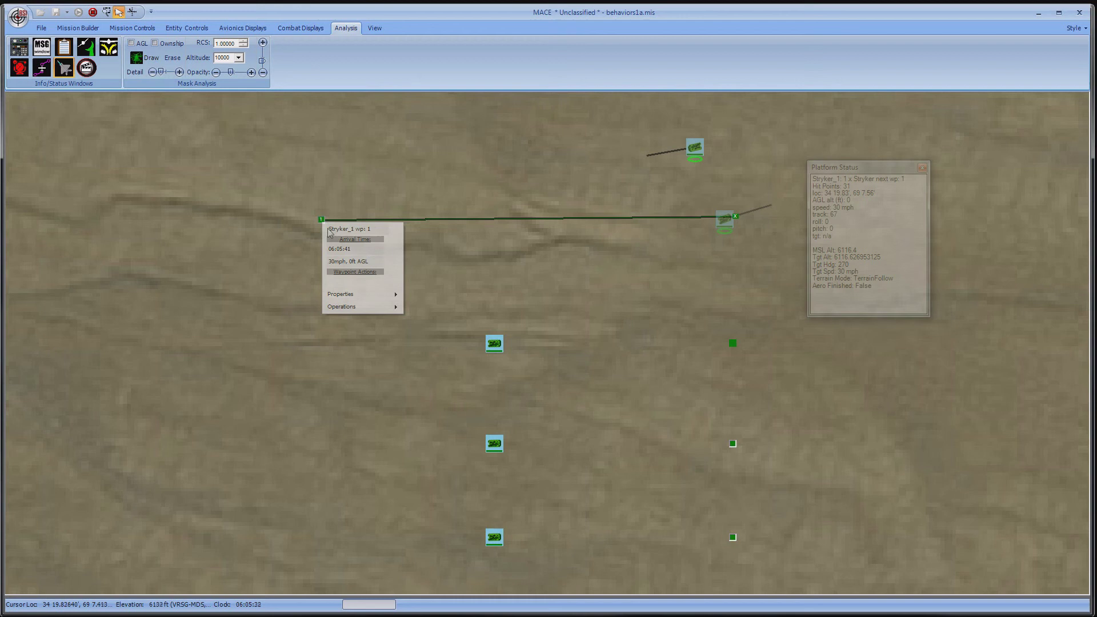
{"action": "mouse_move", "coordinate": [347, 296]}
{"action": "mouse_move", "coordinate": [492, 308]}
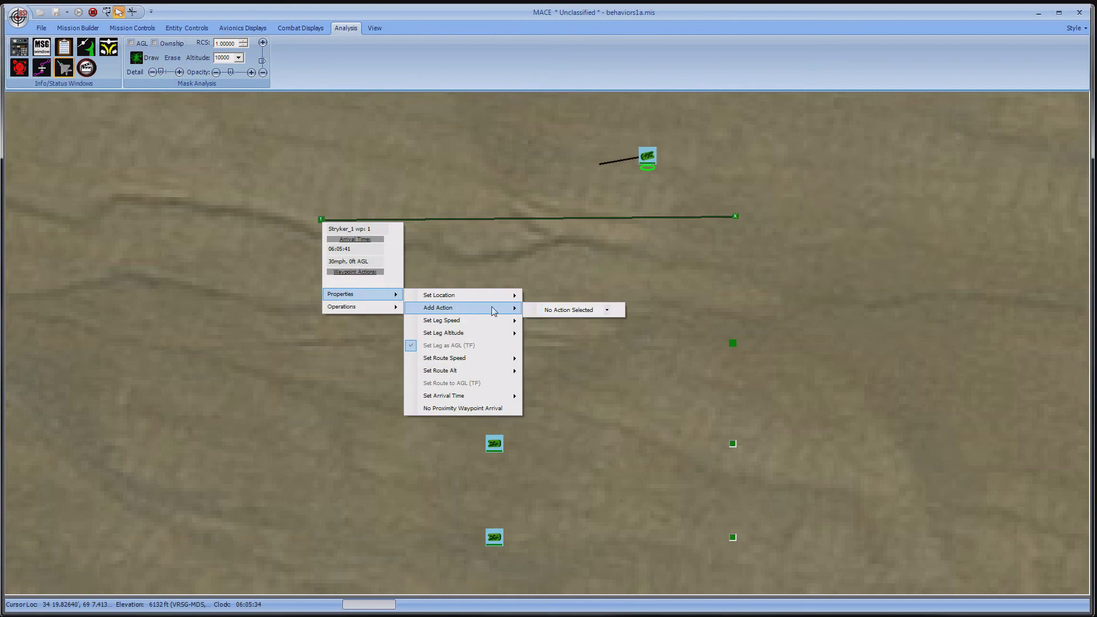
{"action": "left_click", "coordinate": [607, 310]}
{"action": "scroll", "coordinate": [606, 343], "scroll_direction": "down", "scroll_amount": 2}
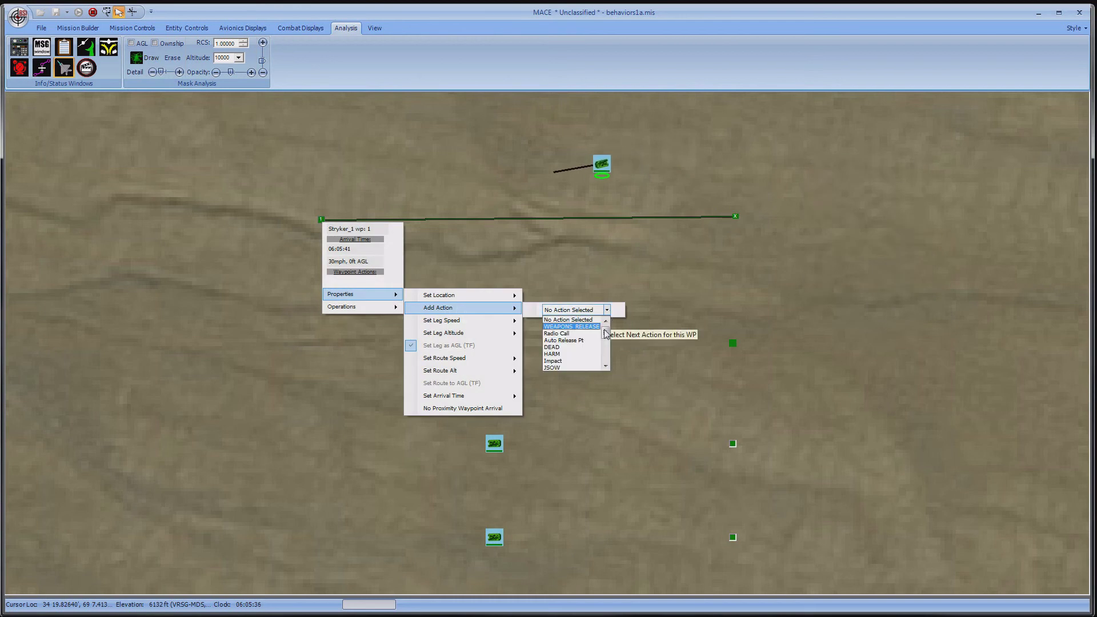
{"action": "scroll", "coordinate": [606, 344], "scroll_direction": "down", "scroll_amount": 2}
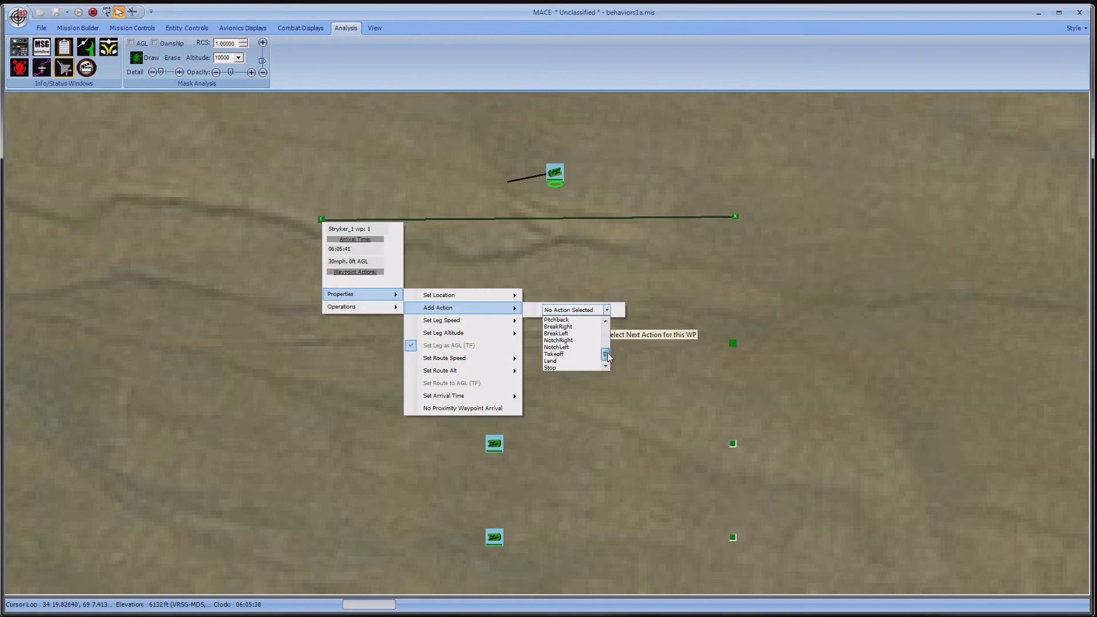
{"action": "left_click", "coordinate": [547, 368]}
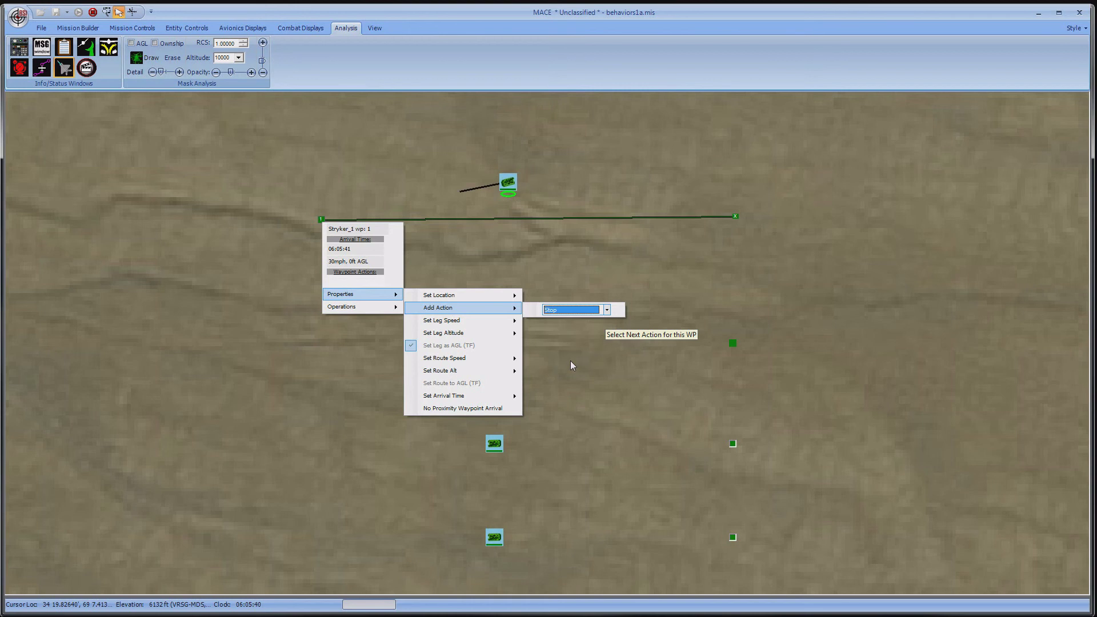
{"action": "left_click", "coordinate": [570, 361]}
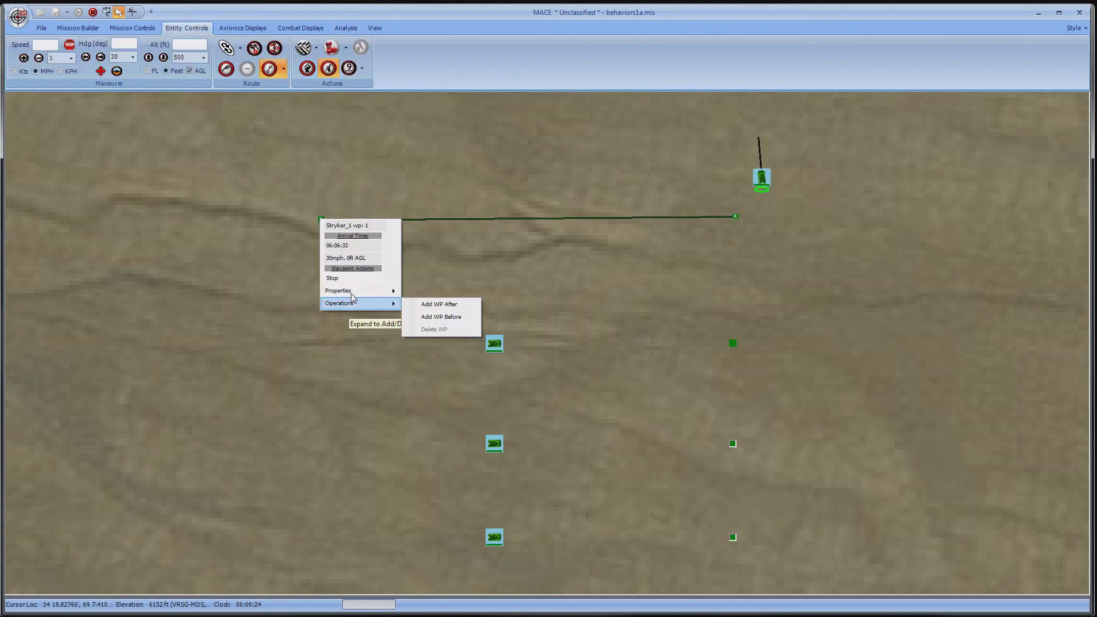
- Look through the location and arrival time properties of Stryker_1's waypoint 1, leaving them unedited
{"action": "mouse_move", "coordinate": [389, 292]}
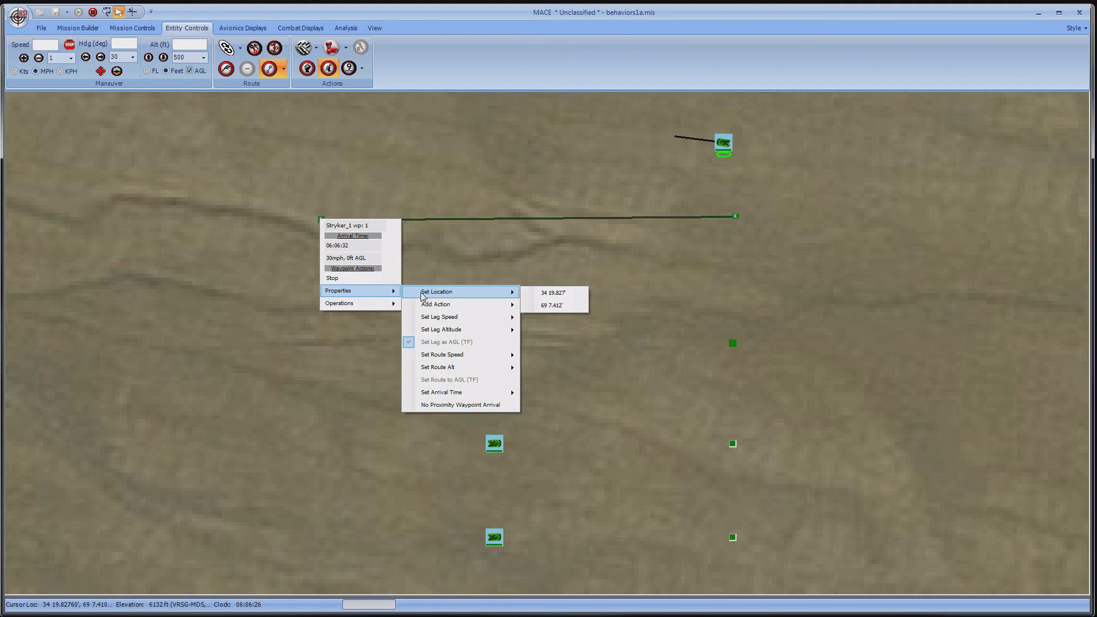
{"action": "mouse_move", "coordinate": [448, 396]}
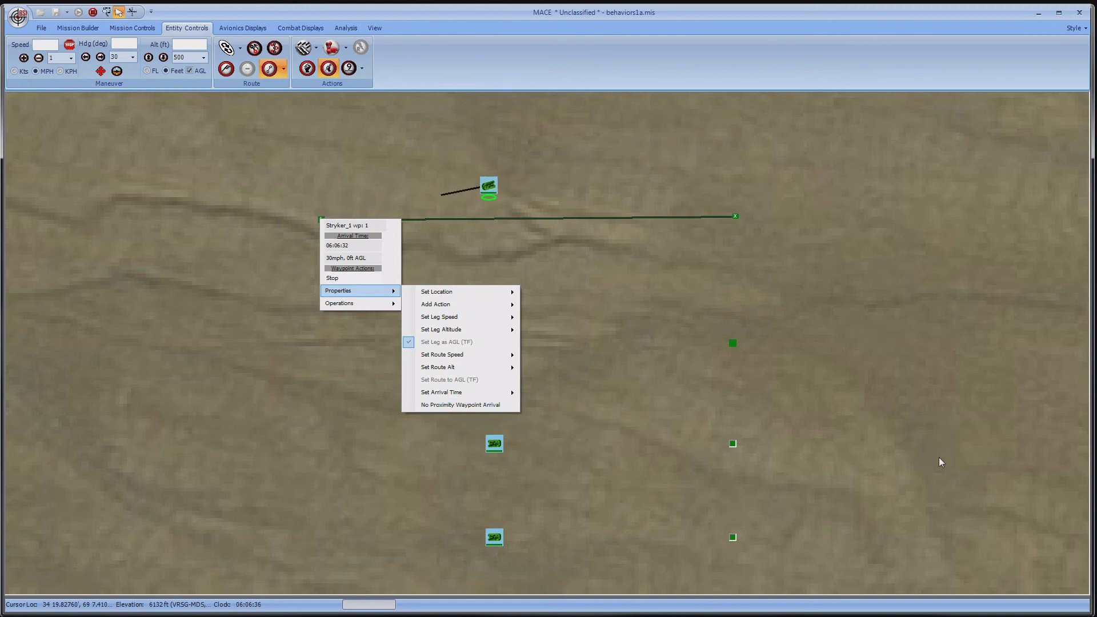
{"action": "left_click", "coordinate": [956, 455]}
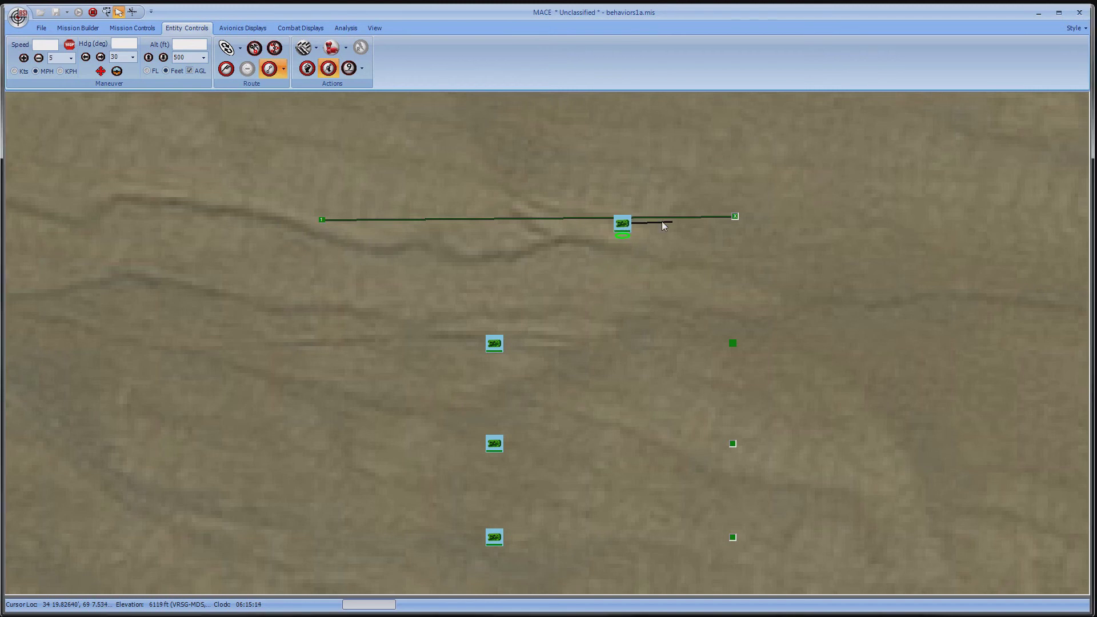
- Steer Stryker_1 manually off its route to the southwest by redirecting its heading vector, and open its route-following options
{"action": "left_click_drag", "start_coordinate": [663, 226], "coordinate": [613, 291]}
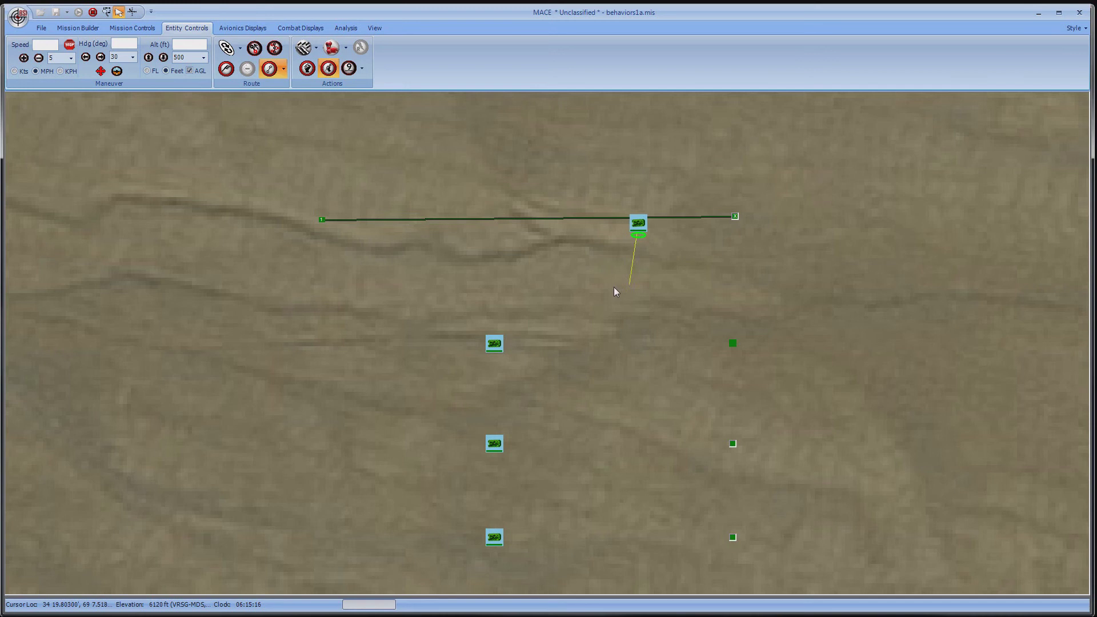
{"action": "left_click_drag", "start_coordinate": [514, 277], "coordinate": [410, 317]}
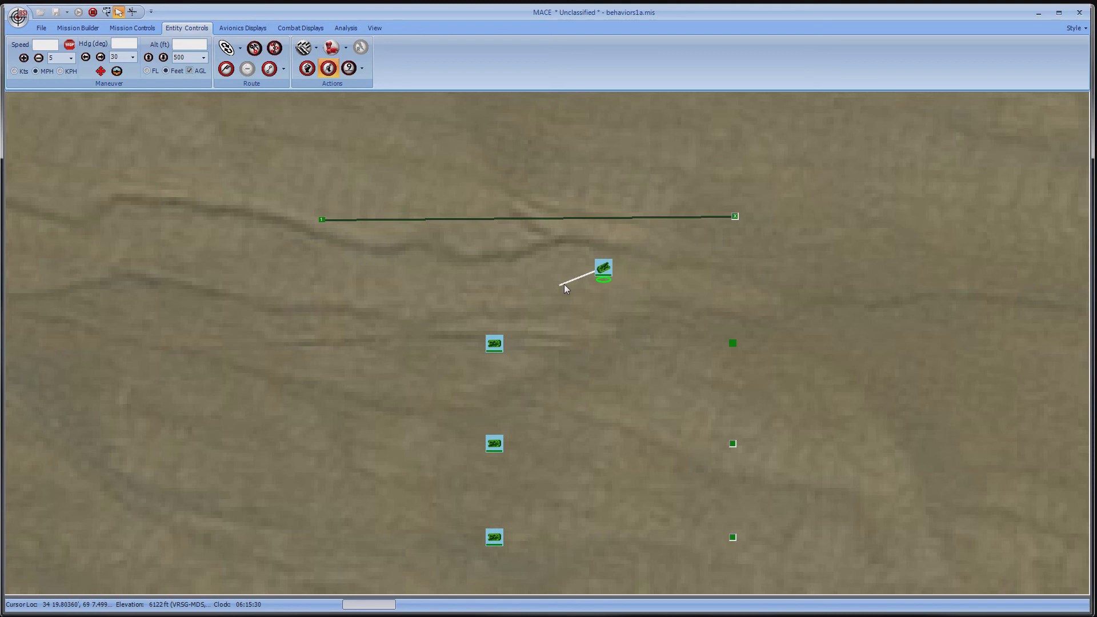
{"action": "left_click", "coordinate": [441, 184]}
{"action": "left_click", "coordinate": [283, 69]}
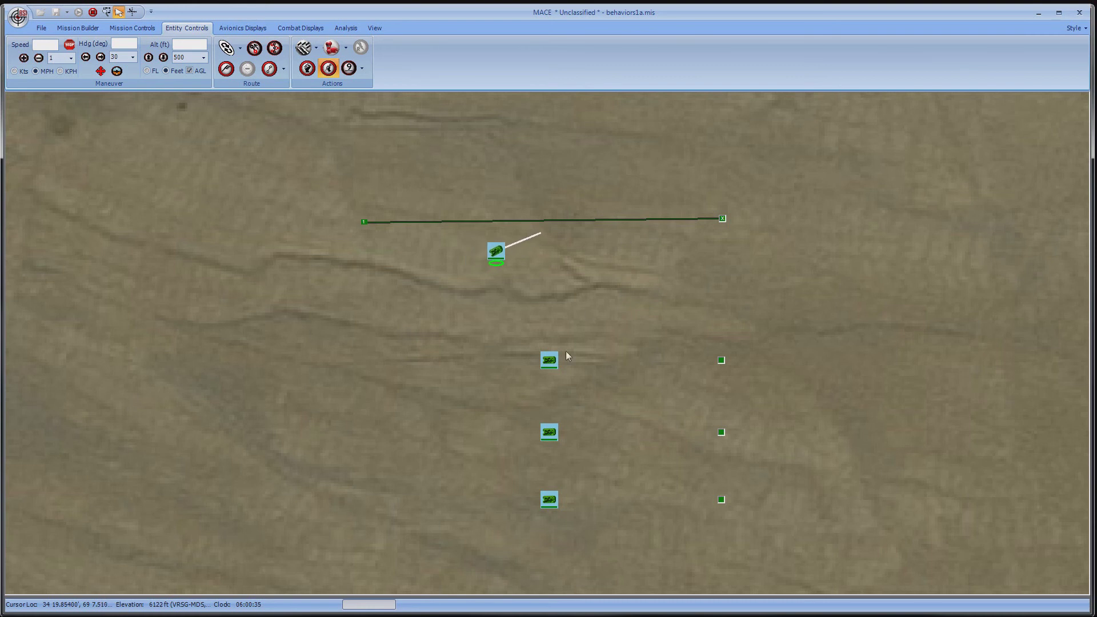
- Put Stryker_2 in a Trail formation behind Stryker_1
{"action": "right_click", "coordinate": [553, 362]}
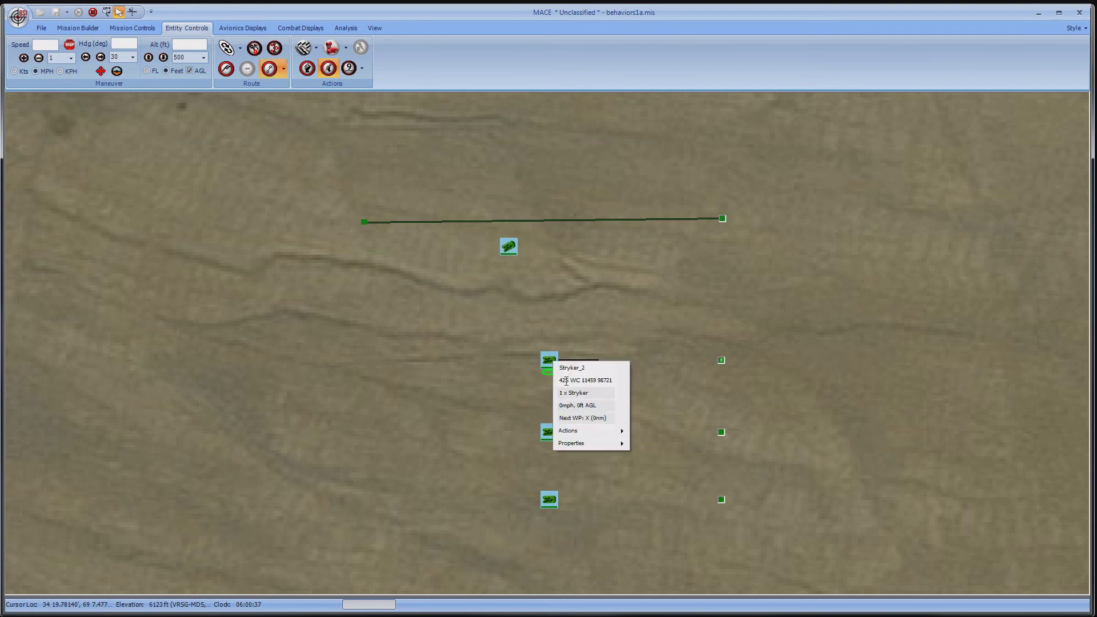
{"action": "mouse_move", "coordinate": [594, 431]}
{"action": "mouse_move", "coordinate": [675, 445]}
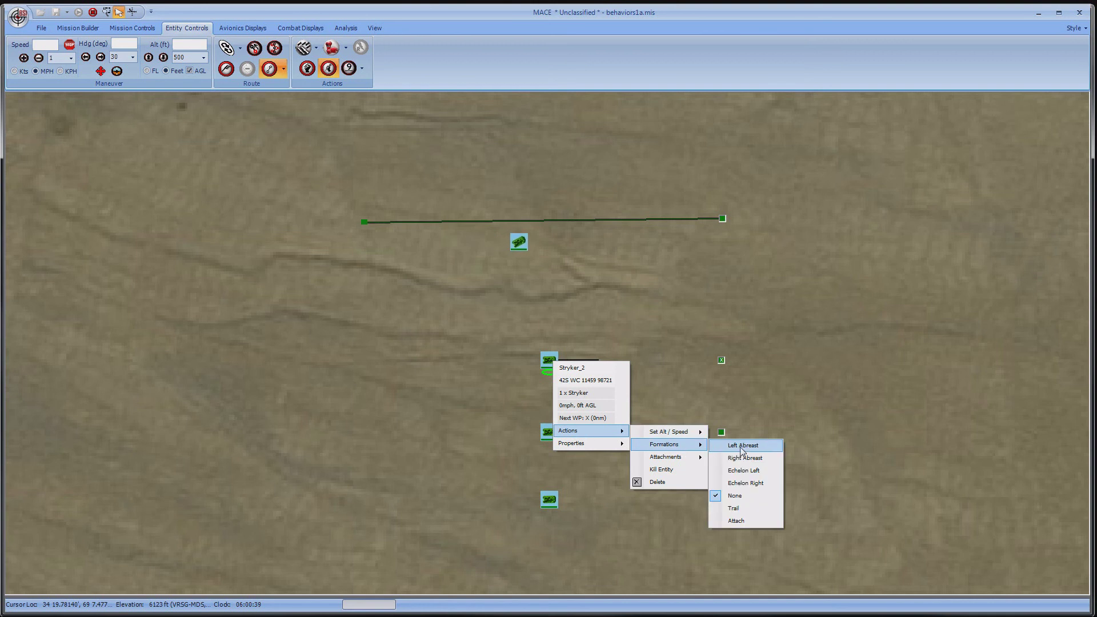
{"action": "left_click", "coordinate": [735, 508]}
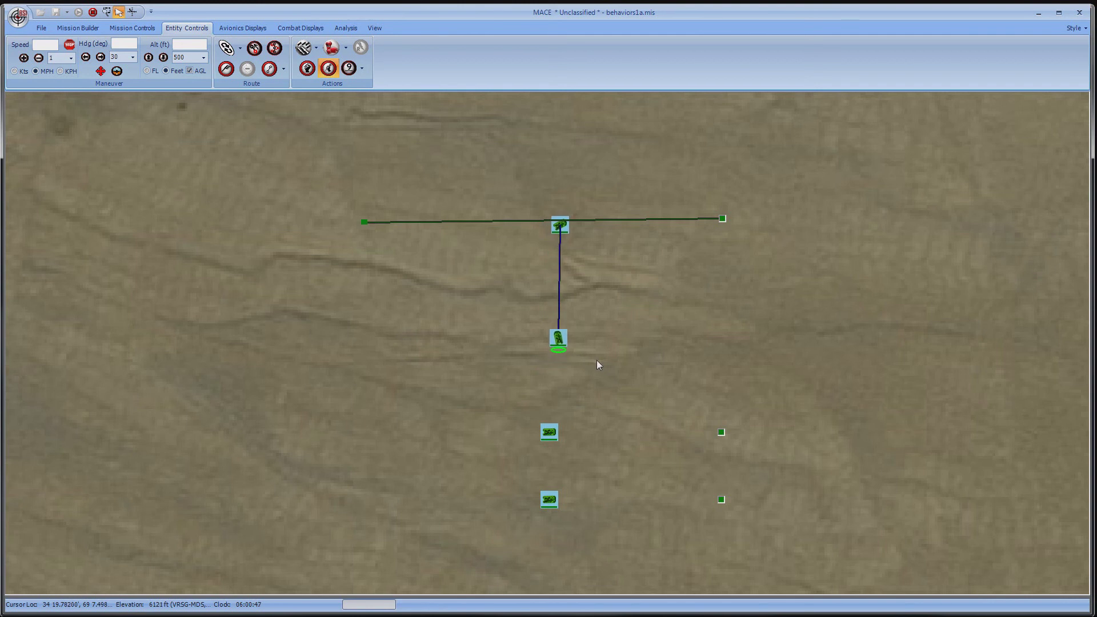
- Put Stryker_3 in a formation with Stryker_2 as its lead
{"action": "right_click", "coordinate": [550, 433]}
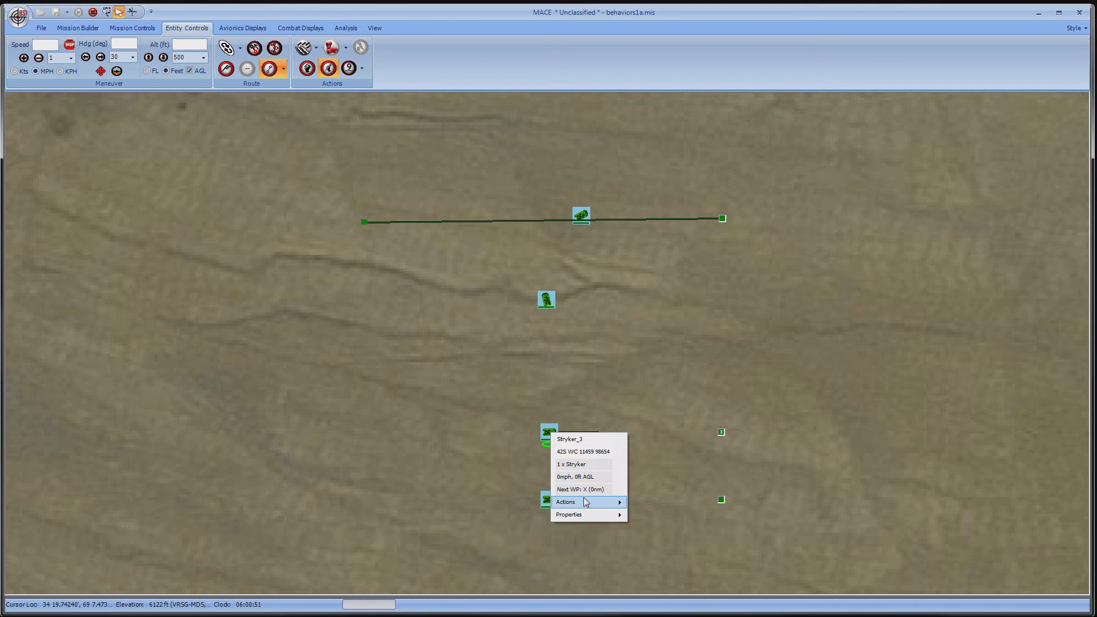
{"action": "mouse_move", "coordinate": [588, 502]}
{"action": "mouse_move", "coordinate": [674, 516]}
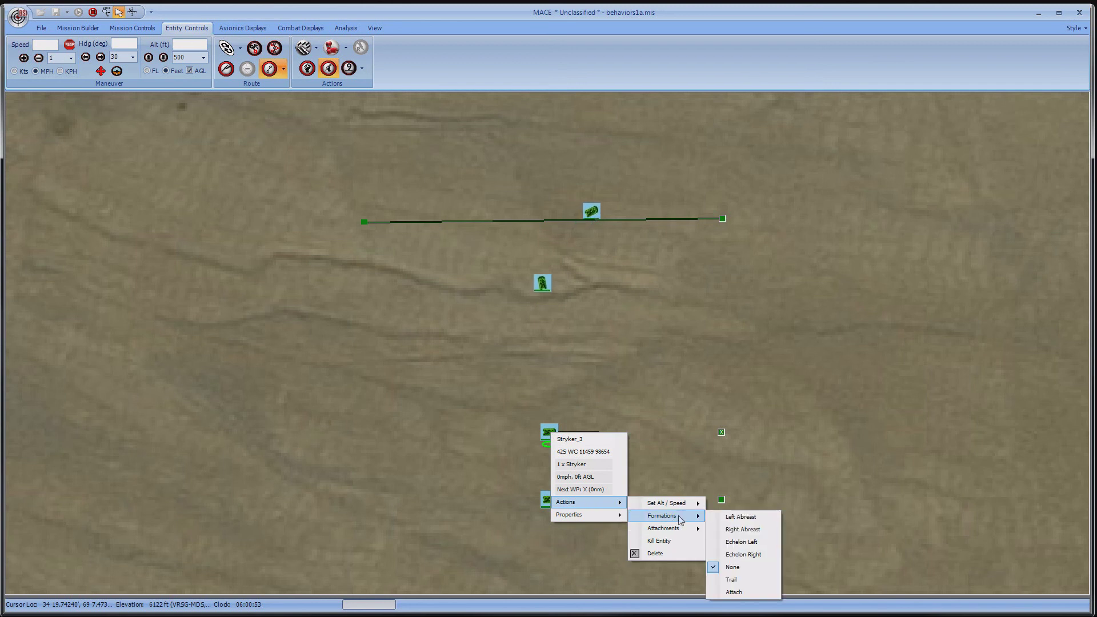
{"action": "left_click", "coordinate": [542, 277]}
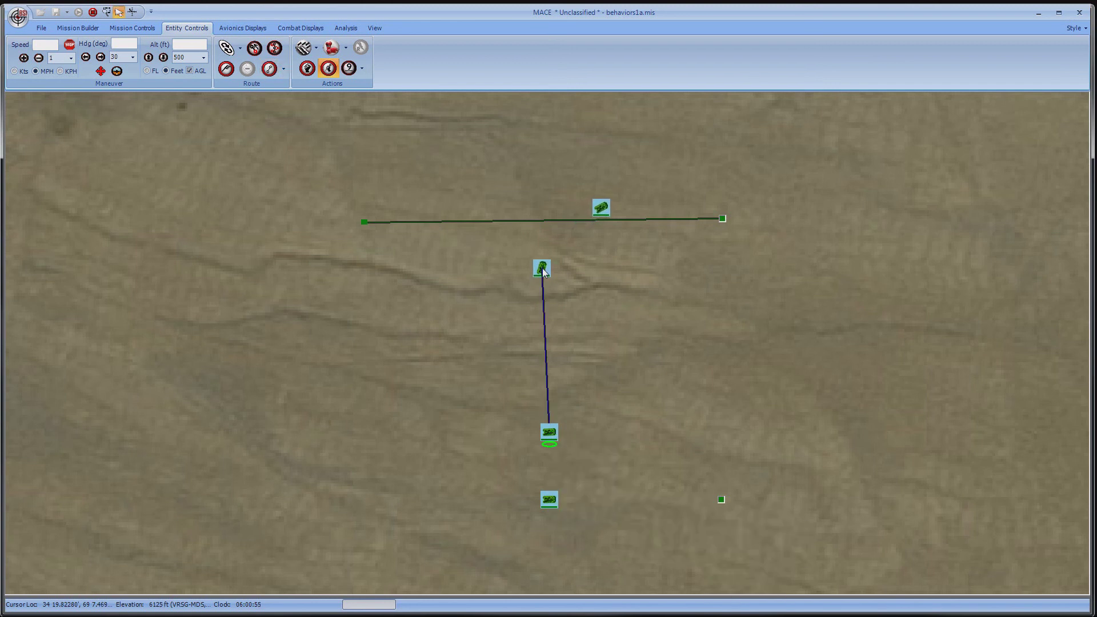
- Put Stryker_4 in a Right Abreast formation with Stryker_2 as its lead
{"action": "right_click", "coordinate": [549, 501]}
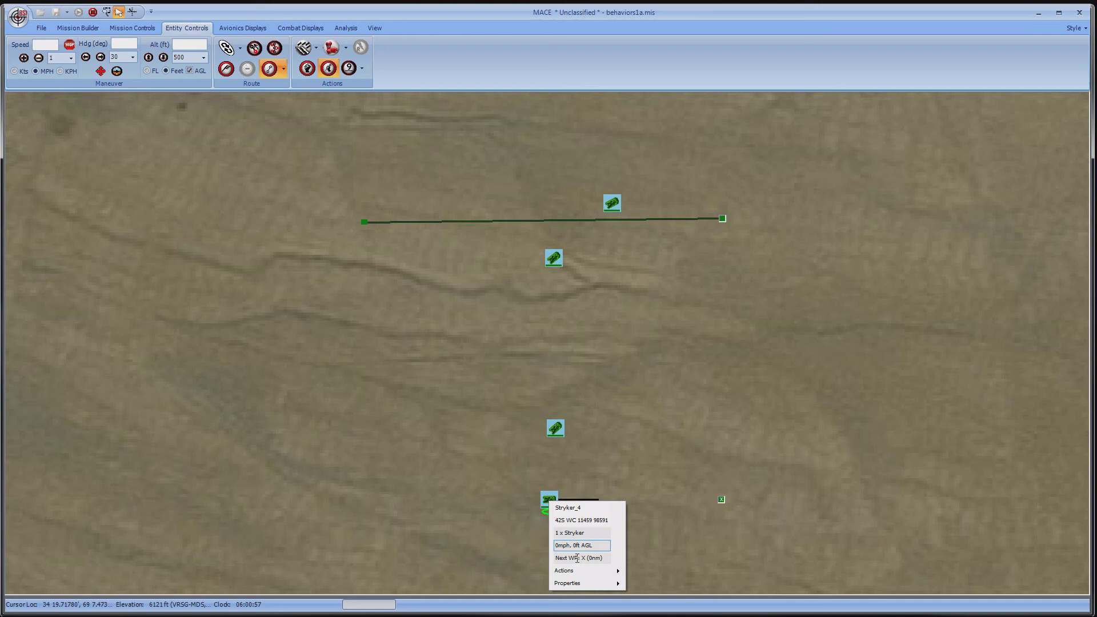
{"action": "mouse_move", "coordinate": [622, 574]}
{"action": "mouse_move", "coordinate": [666, 584]}
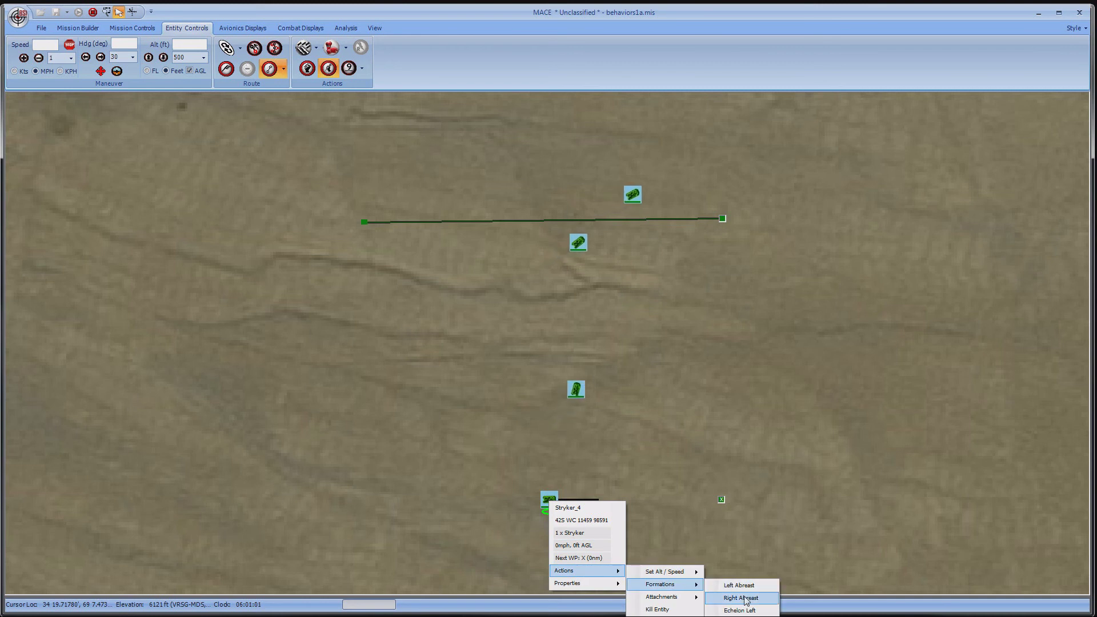
{"action": "left_click", "coordinate": [743, 597]}
{"action": "left_click", "coordinate": [587, 237]}
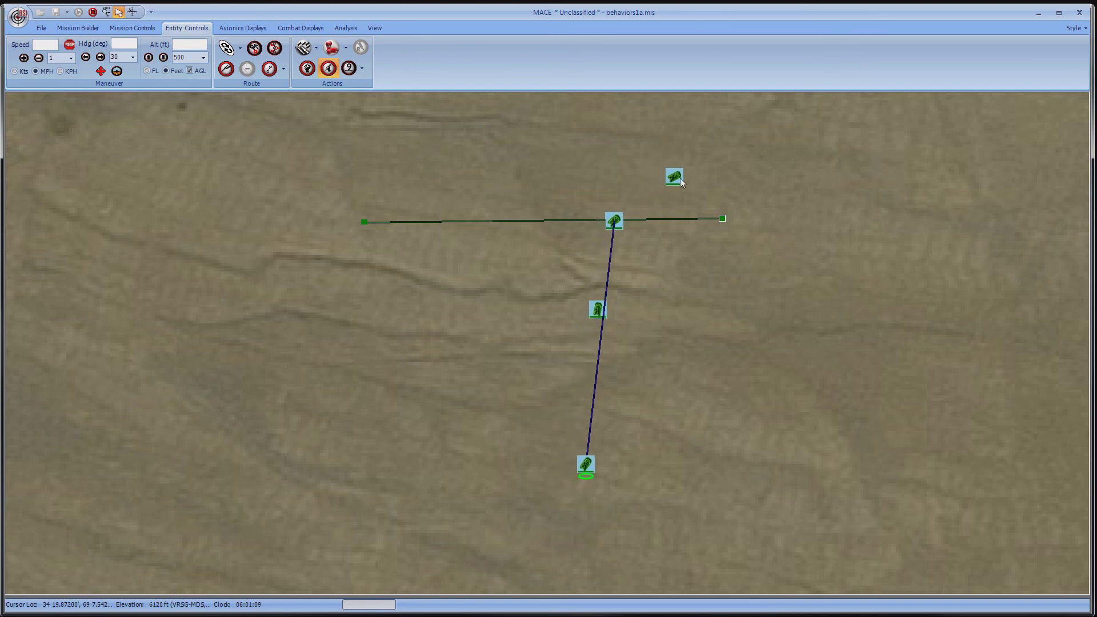
- Steer Stryker_1 manually to the southeast by redirecting its heading vector
{"action": "left_click", "coordinate": [679, 176]}
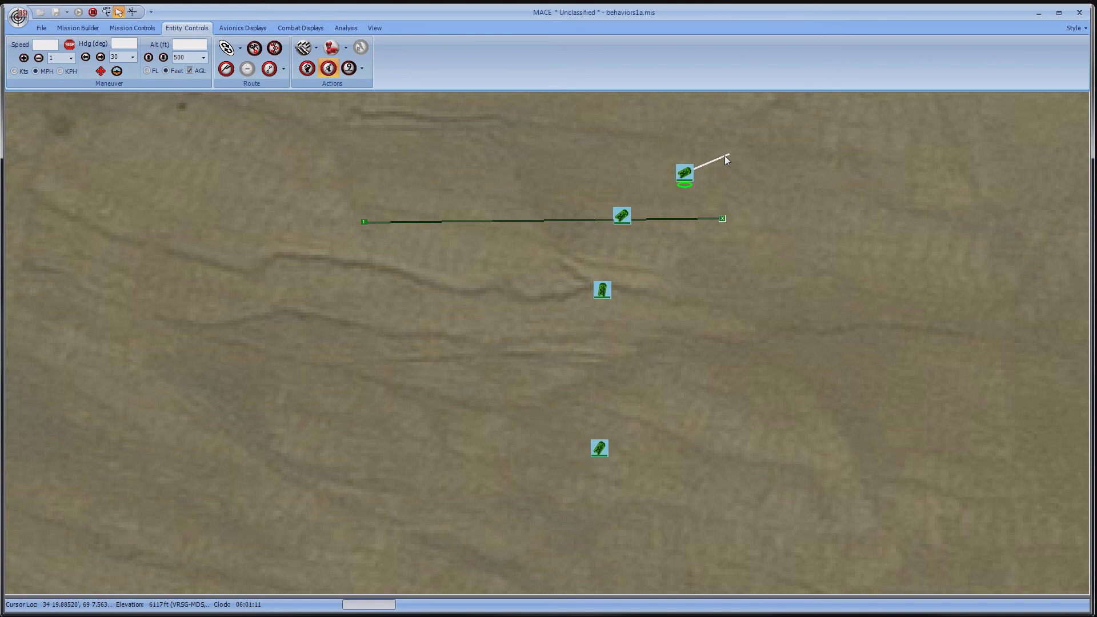
{"action": "left_click_drag", "start_coordinate": [724, 156], "coordinate": [866, 369]}
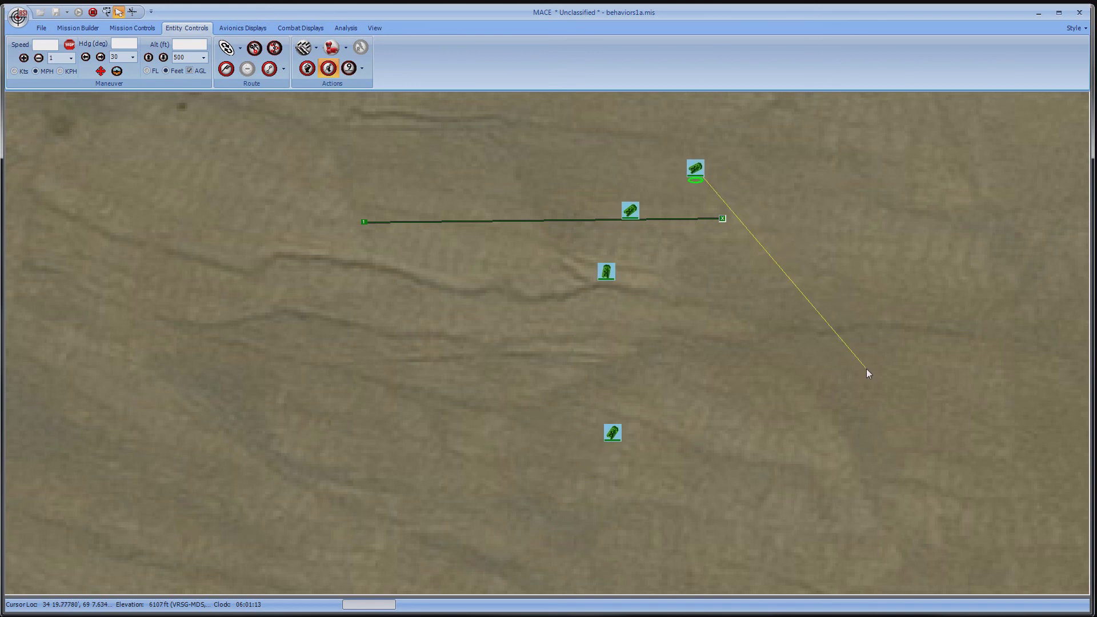
{"action": "left_click", "coordinate": [867, 369]}
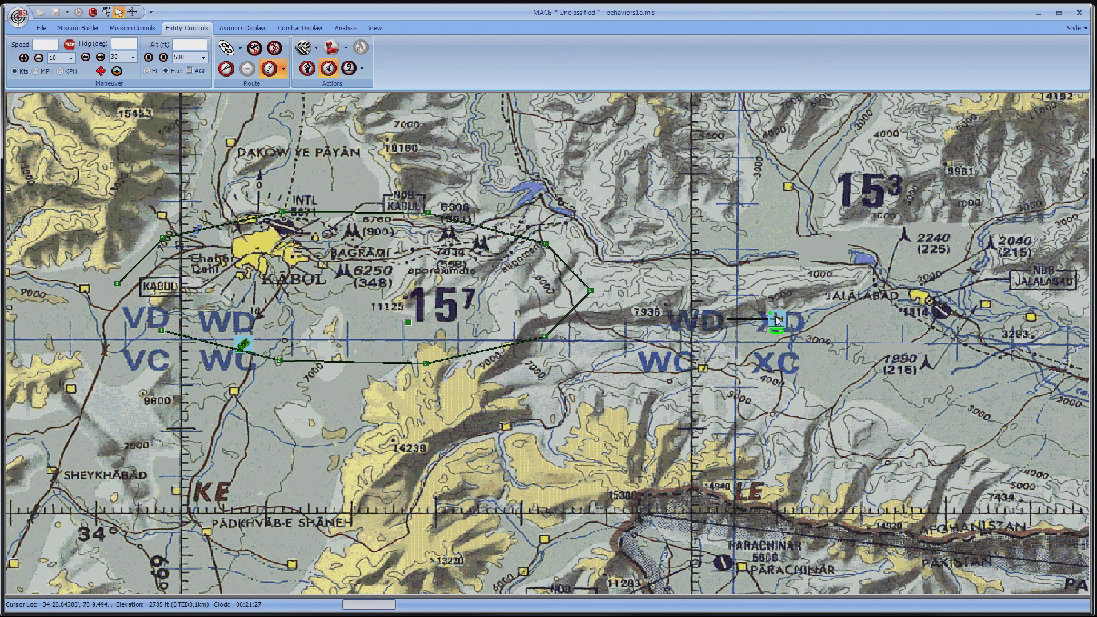
- Move the A-10C from near Jalalabad to the western end of its route, southwest of Kabul
{"action": "left_click_drag", "start_coordinate": [777, 321], "coordinate": [140, 308]}
{"action": "key", "text": "z"}
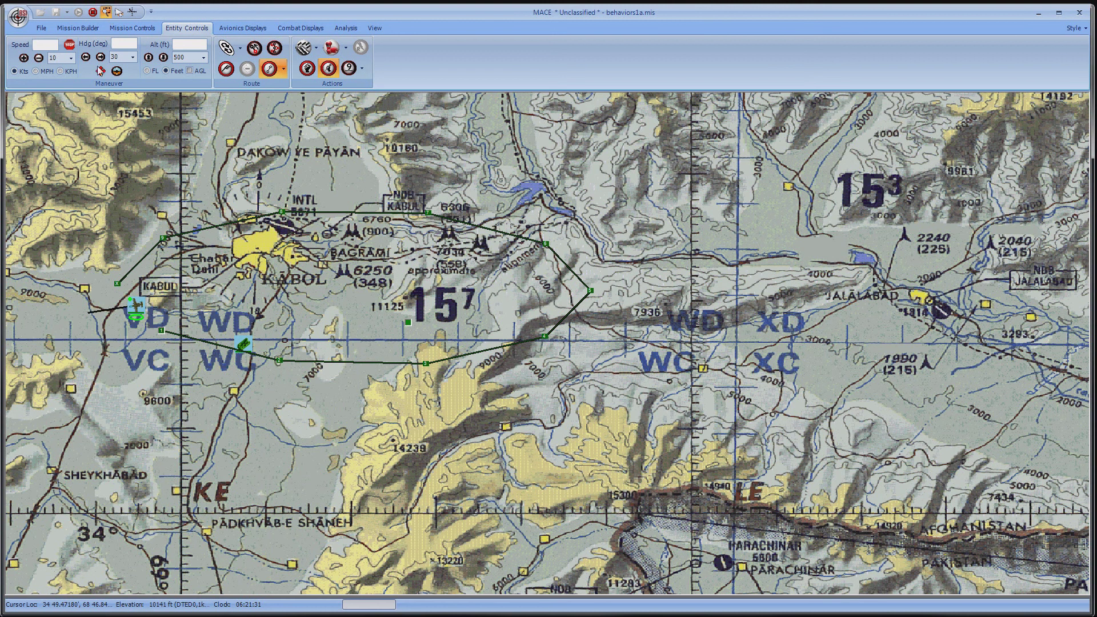
{"action": "left_click_drag", "start_coordinate": [57, 199], "coordinate": [667, 391]}
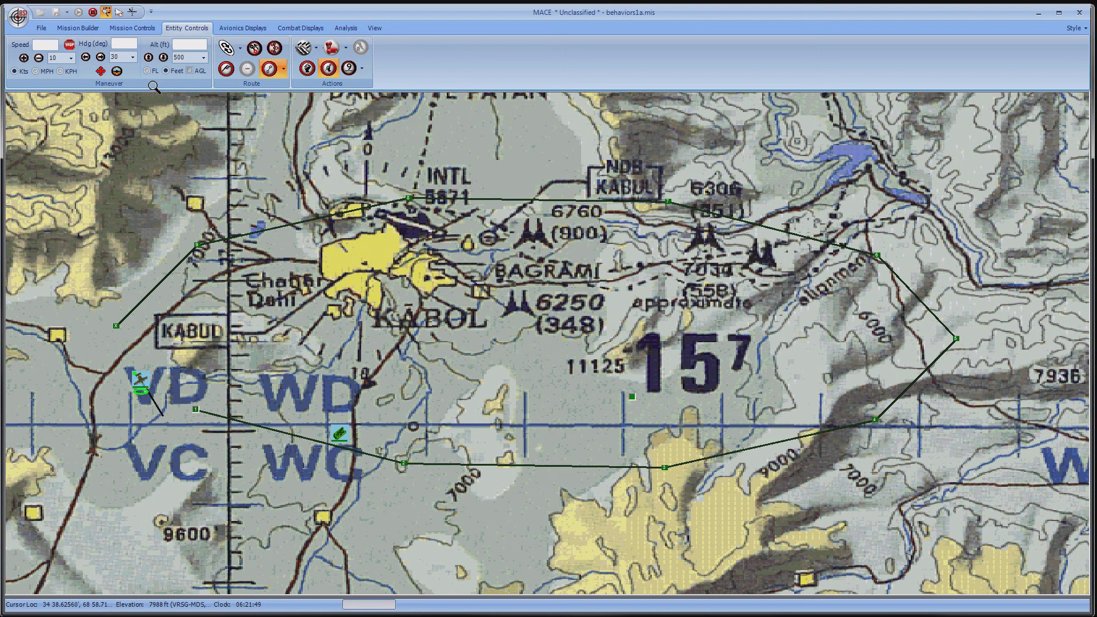
- Reshape the A-10C's route by moving its easternmost waypoint inward to the west and its westernmost waypoint inward to the east
{"action": "left_click", "coordinate": [119, 12]}
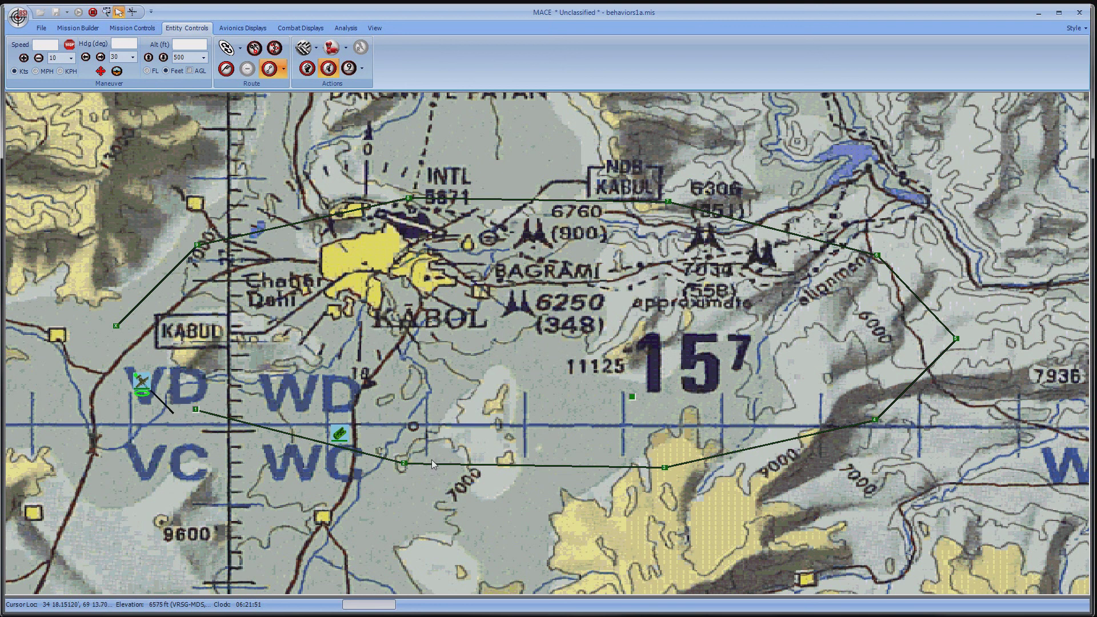
{"action": "left_click_drag", "start_coordinate": [956, 338], "coordinate": [888, 332]}
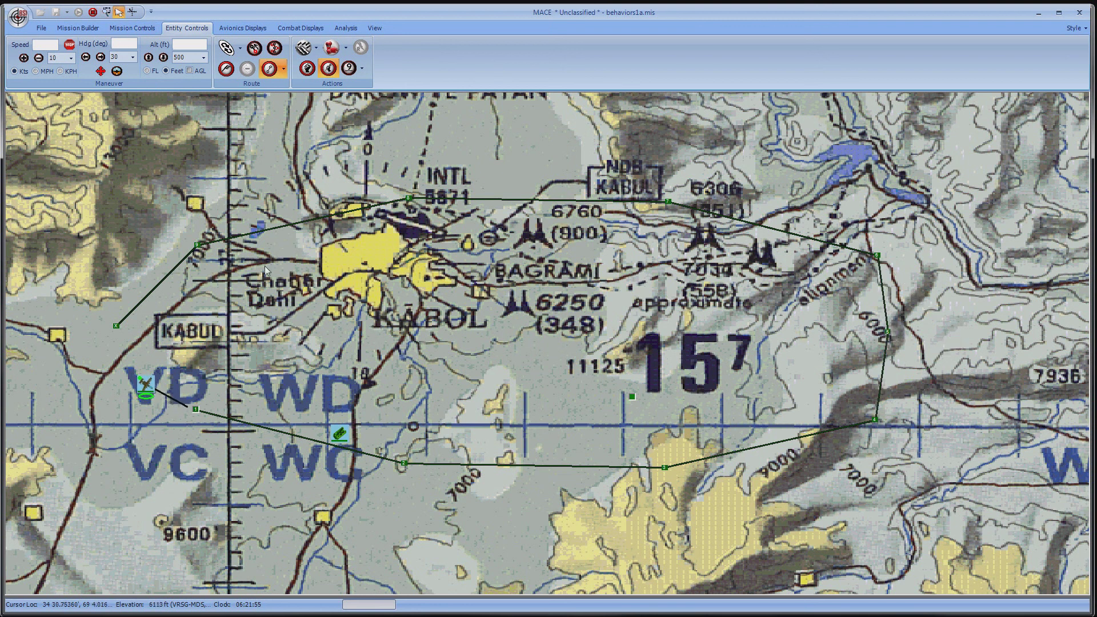
{"action": "left_click_drag", "start_coordinate": [115, 325], "coordinate": [188, 323]}
- Reset the waypoints of the A-10C's route
{"action": "left_click", "coordinate": [254, 49]}
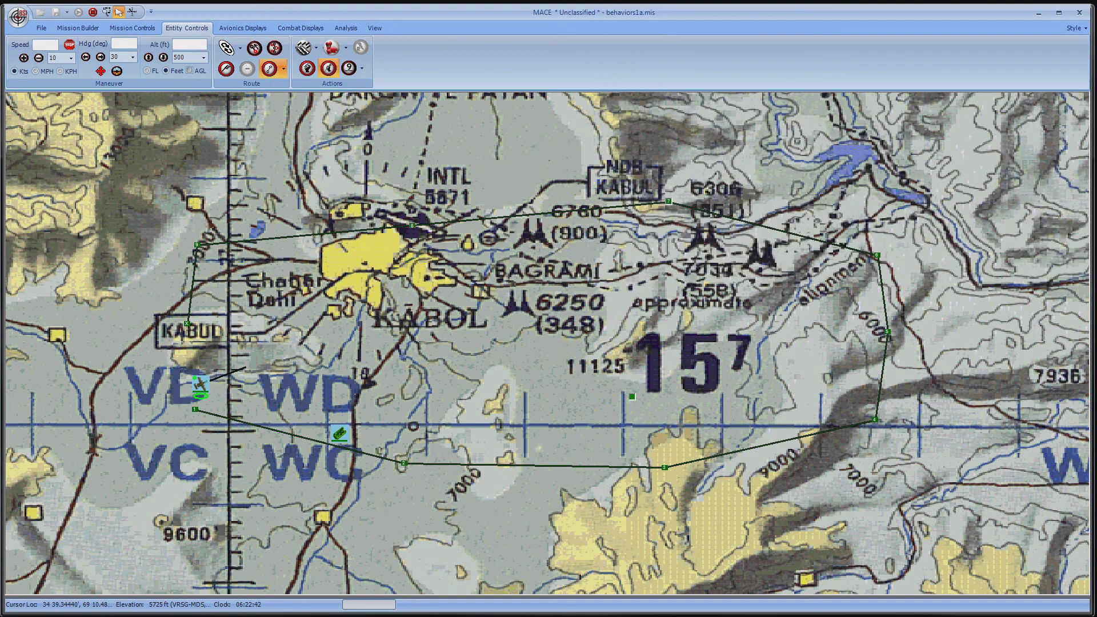
{"action": "left_click", "coordinate": [254, 49]}
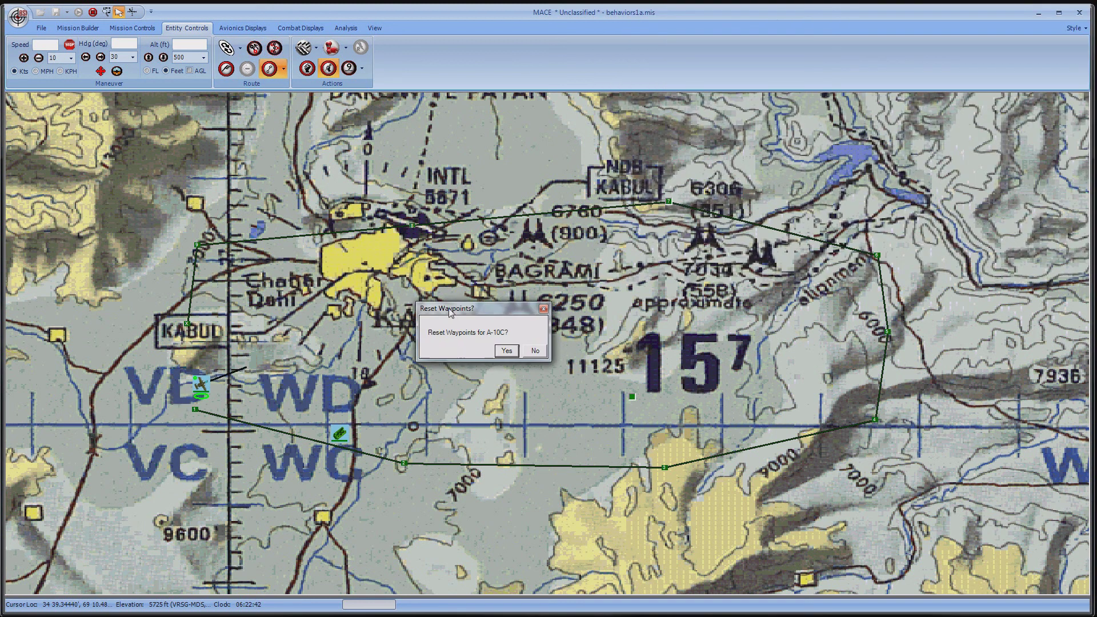
{"action": "left_click", "coordinate": [515, 349]}
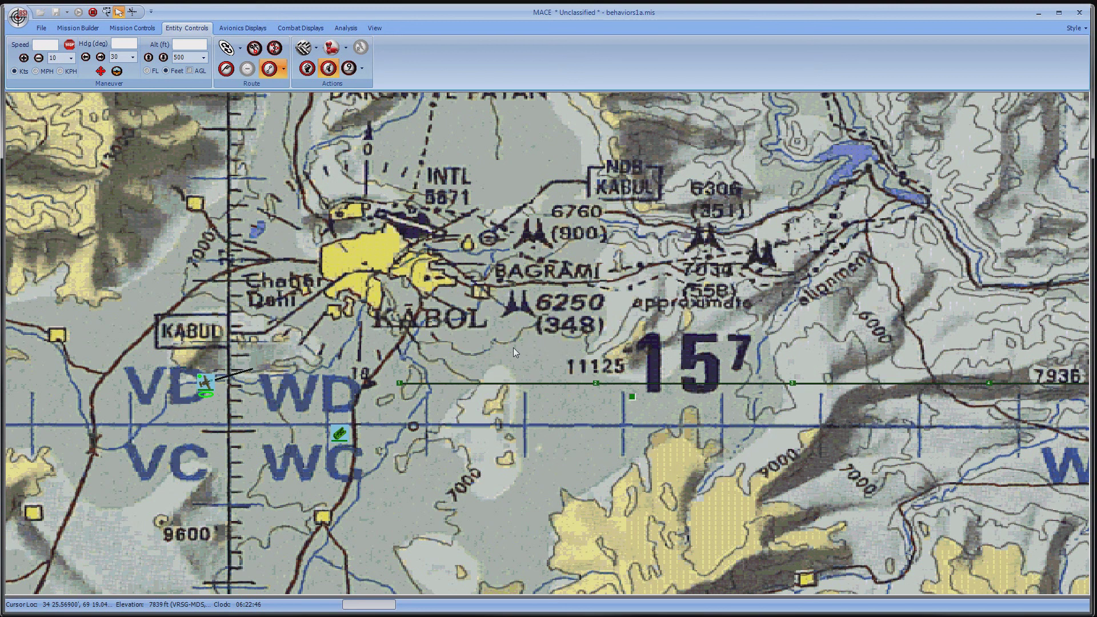